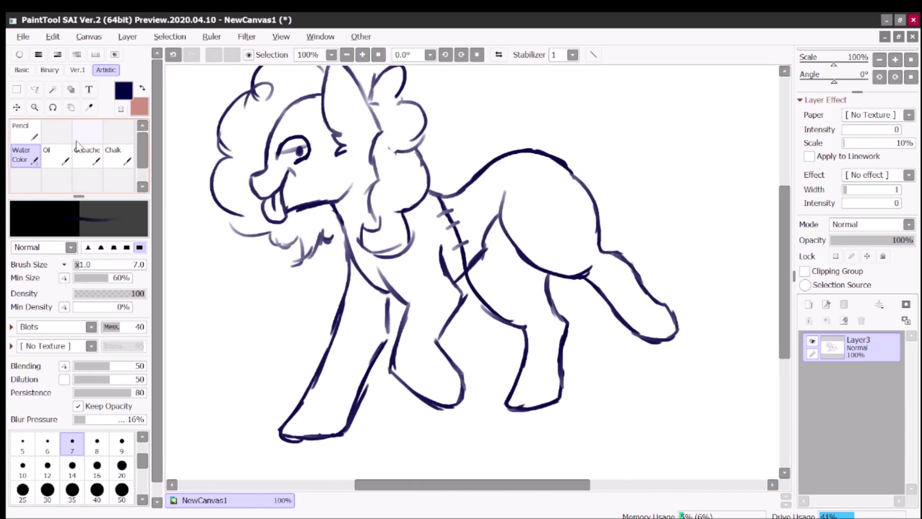
Step: Sketch the fold and tuft inside the pony's ear, and check the reference drawing e.png
{"action": "left_click_drag", "start_coordinate": [276, 124], "coordinate": [316, 167]}
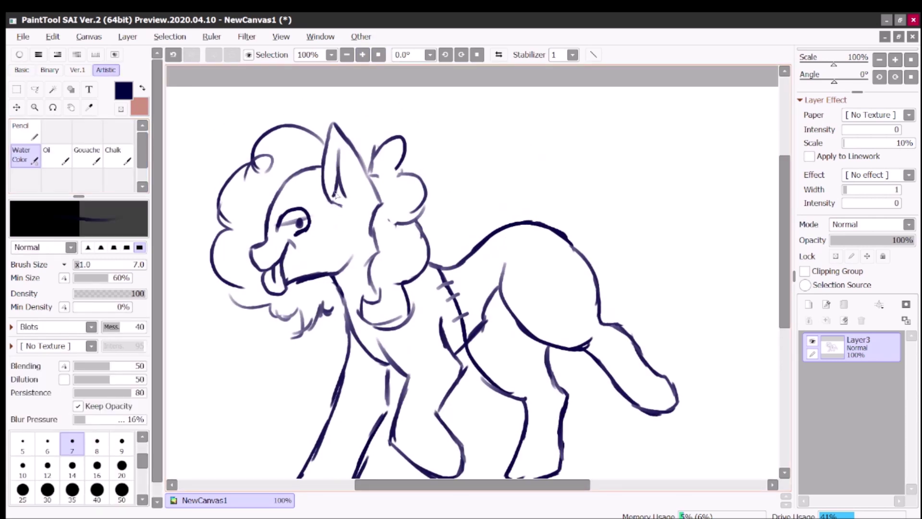
{"action": "key", "text": "ctrl+z"}
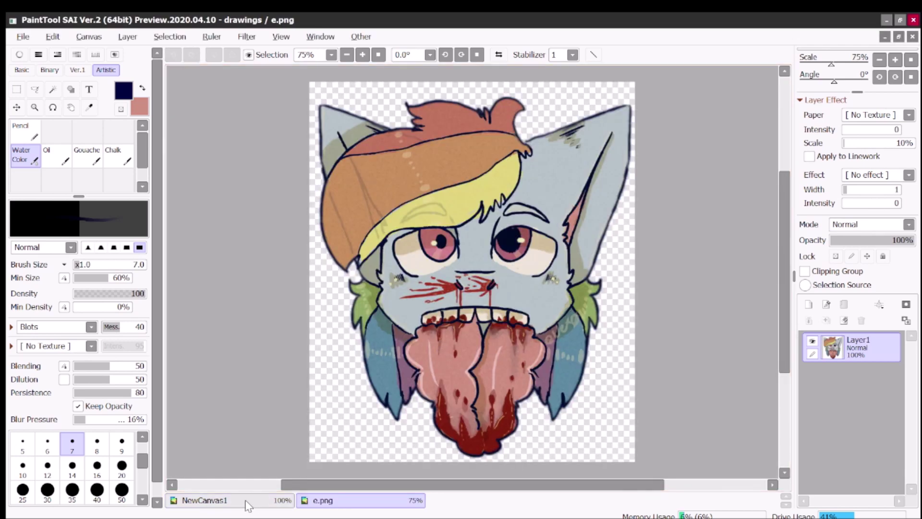
{"action": "left_click", "coordinate": [249, 500]}
{"action": "key", "text": "ctrl+y"}
{"action": "left_click", "coordinate": [326, 500]}
{"action": "left_click", "coordinate": [250, 501]}
Step: Sketch the fluffy curled tail sweeping from the top of the rump around to the extended hind hoof
{"action": "mouse_move", "coordinate": [523, 221]}
{"action": "left_mouse_down"}
{"action": "mouse_move", "coordinate": [682, 185]}
{"action": "mouse_move", "coordinate": [723, 283]}
{"action": "left_mouse_up"}
{"action": "mouse_move", "coordinate": [722, 303]}
{"action": "left_mouse_down"}
{"action": "mouse_move", "coordinate": [568, 303]}
{"action": "mouse_move", "coordinate": [528, 392]}
{"action": "left_mouse_up"}
{"action": "left_click_drag", "start_coordinate": [510, 350], "coordinate": [528, 386]}
{"action": "left_click_drag", "start_coordinate": [430, 271], "coordinate": [456, 300]}
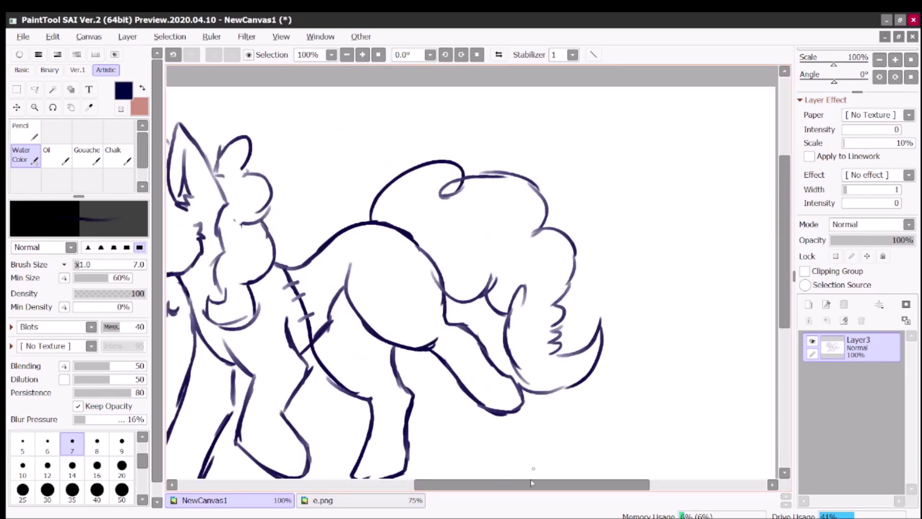
Step: Erase the zigzag strands near the tail's tip and redraw them as larger rounded curls
{"action": "key", "text": "e"}
{"action": "left_click_drag", "start_coordinate": [560, 355], "coordinate": [558, 295]}
{"action": "key", "text": "b"}
{"action": "mouse_move", "coordinate": [491, 140]}
{"action": "left_mouse_down"}
{"action": "mouse_move", "coordinate": [469, 169]}
{"action": "mouse_move", "coordinate": [534, 129]}
{"action": "left_mouse_up"}
{"action": "key", "text": "ctrl+z"}
{"action": "key", "text": "ctrl+z"}
{"action": "mouse_move", "coordinate": [554, 327]}
{"action": "left_mouse_down"}
{"action": "mouse_move", "coordinate": [584, 281]}
{"action": "mouse_move", "coordinate": [570, 331]}
{"action": "left_mouse_up"}
{"action": "left_click_drag", "start_coordinate": [557, 336], "coordinate": [570, 358]}
Step: Sketch a stitched seam from the back down to the front of the pony's rump
{"action": "left_click_drag", "start_coordinate": [786, 284], "coordinate": [786, 325]}
{"action": "left_click_drag", "start_coordinate": [339, 202], "coordinate": [436, 149]}
{"action": "key", "text": "ctrl+z"}
{"action": "left_click_drag", "start_coordinate": [418, 234], "coordinate": [436, 253]}
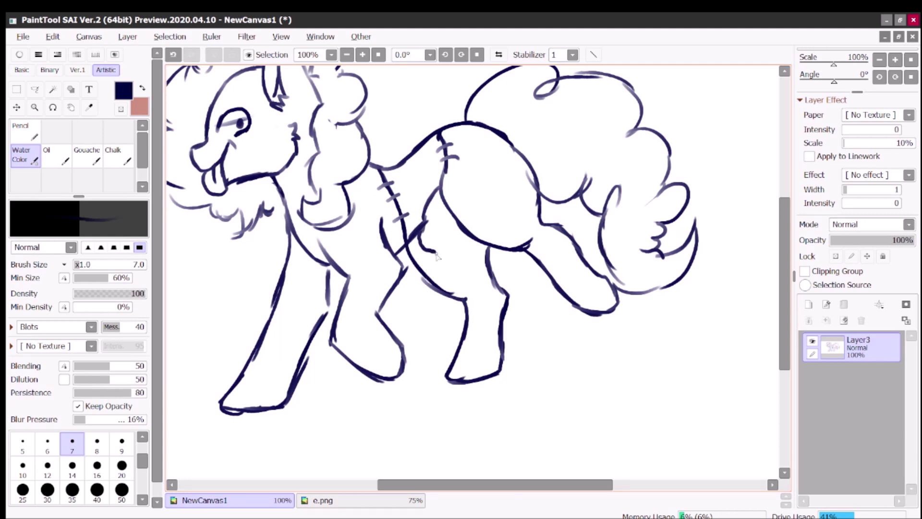
{"action": "mouse_move", "coordinate": [498, 386]}
{"action": "left_mouse_down"}
{"action": "mouse_move", "coordinate": [581, 398]}
{"action": "mouse_move", "coordinate": [594, 369]}
{"action": "left_mouse_up"}
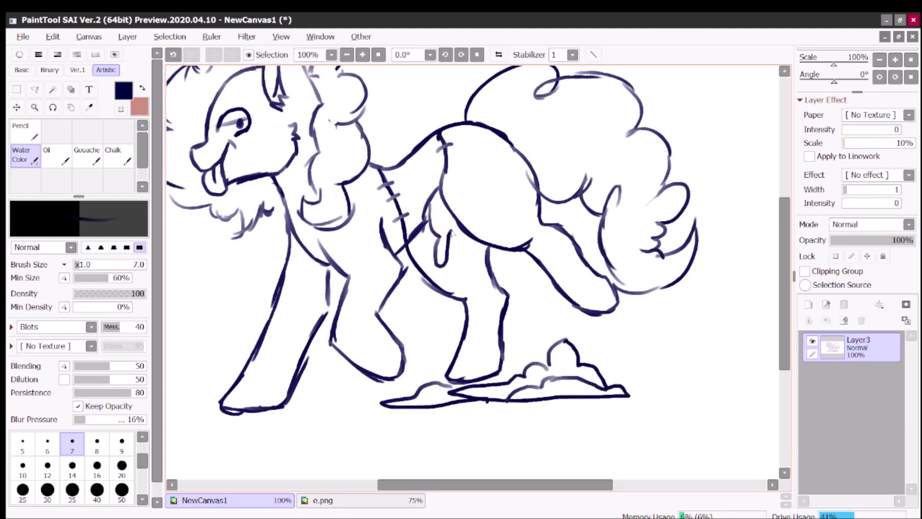
{"action": "key", "text": "ctrl+z"}
{"action": "left_click_drag", "start_coordinate": [429, 234], "coordinate": [448, 277]}
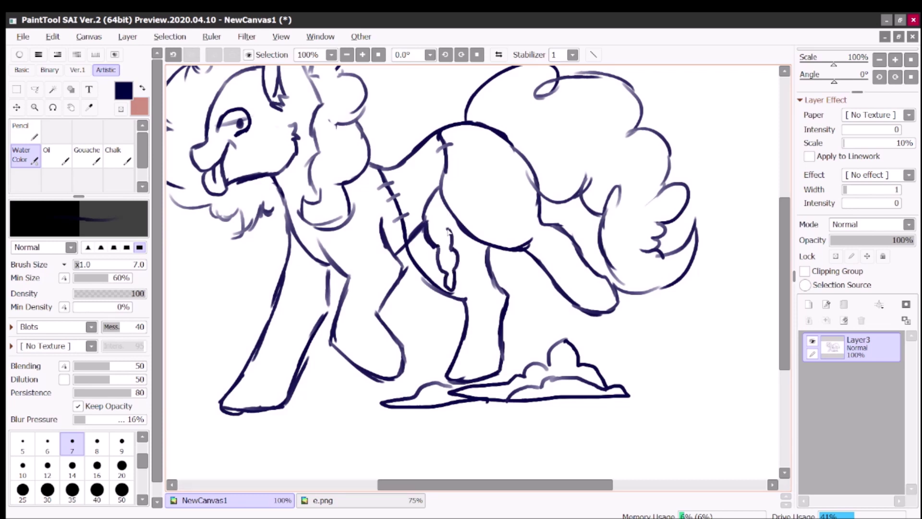
{"action": "key", "text": "ctrl+z"}
{"action": "key", "text": "e"}
{"action": "left_click_drag", "start_coordinate": [385, 401], "coordinate": [600, 385]}
Step: Sketch lumpy entrails hanging from the belly opening along the hind leg and trailing over the ground
{"action": "key", "text": "v"}
{"action": "left_click_drag", "start_coordinate": [430, 235], "coordinate": [438, 251]}
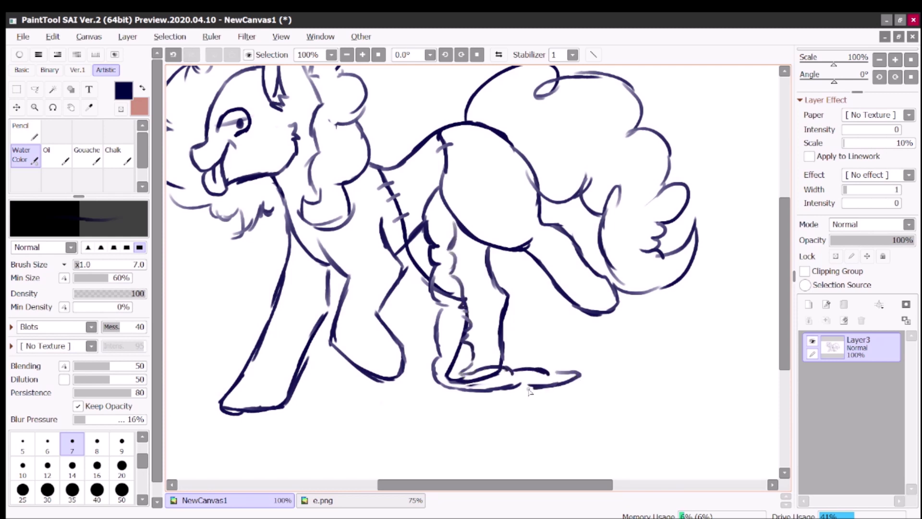
{"action": "key", "text": "e"}
{"action": "left_click_drag", "start_coordinate": [465, 259], "coordinate": [475, 271]}
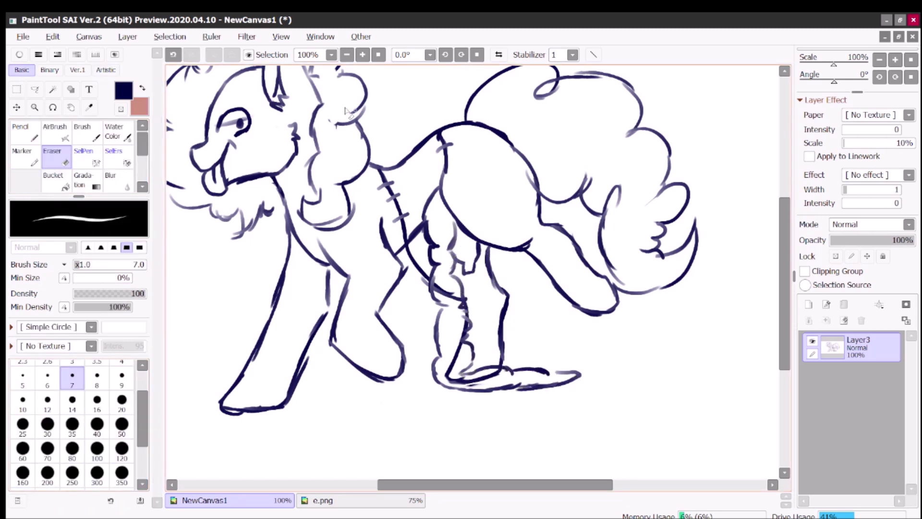
Step: Sketch a rounded mound behind the hind foot and erase the leg lines that overlap the entrails
{"action": "key", "text": "v"}
{"action": "left_click_drag", "start_coordinate": [501, 365], "coordinate": [581, 373]}
{"action": "key", "text": "e"}
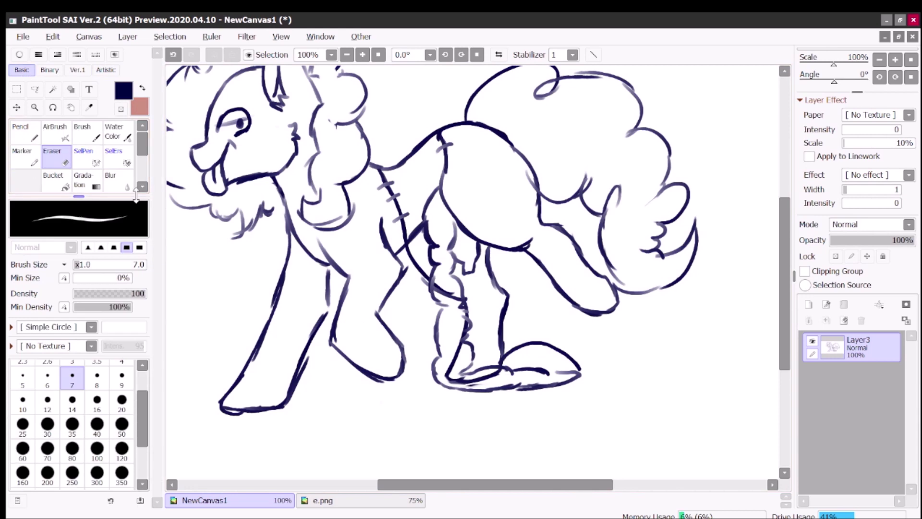
{"action": "left_click_drag", "start_coordinate": [458, 349], "coordinate": [453, 371]}
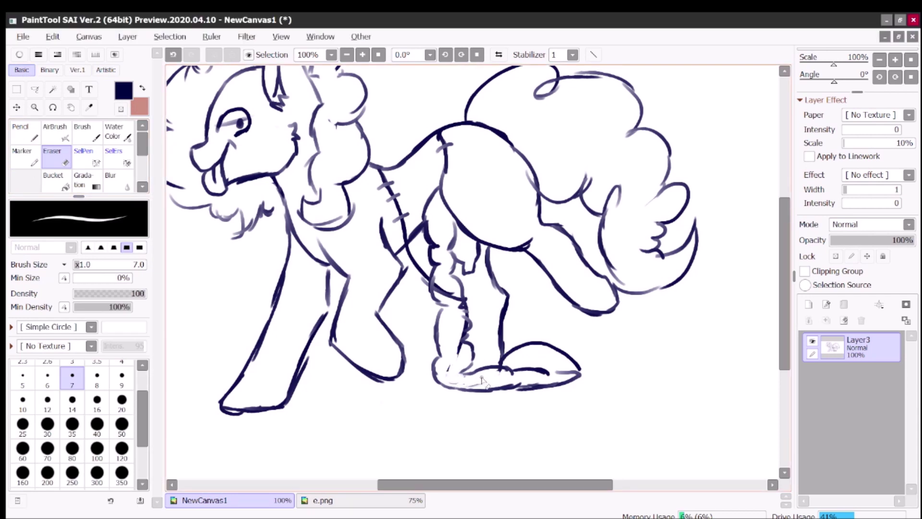
Step: Refine the sketched face with a raised eyebrow, an open eye with lashes and small fur marks
{"action": "mouse_move", "coordinate": [232, 155]}
{"action": "left_mouse_down"}
{"action": "mouse_move", "coordinate": [292, 182]}
{"action": "mouse_move", "coordinate": [315, 139]}
{"action": "mouse_move", "coordinate": [295, 128]}
{"action": "left_mouse_up"}
{"action": "key", "text": "n"}
{"action": "key", "text": "e"}
{"action": "key", "text": "c"}
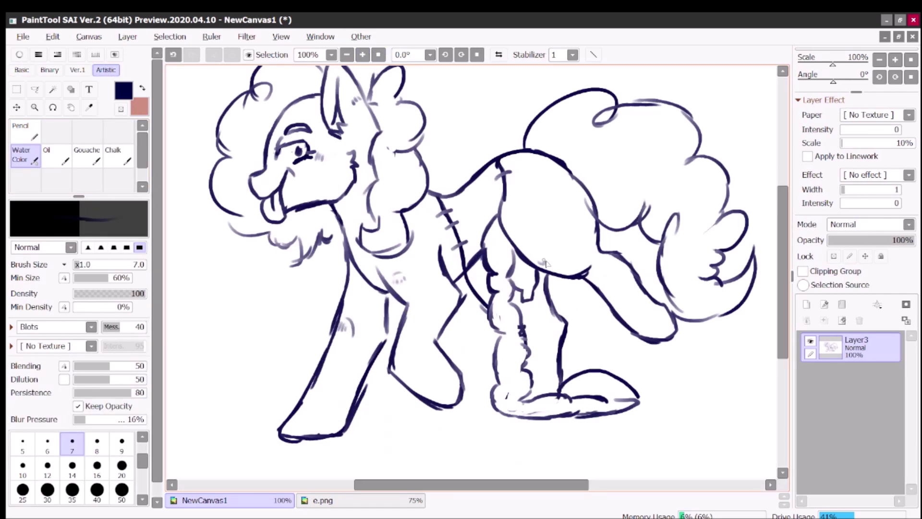
{"action": "key", "text": "ctrl+z"}
Step: Sketch long horizontal drag streaks on the ground trailing behind the entrails
{"action": "left_click_drag", "start_coordinate": [597, 422], "coordinate": [734, 413]}
{"action": "left_click_drag", "start_coordinate": [669, 434], "coordinate": [718, 425]}
{"action": "scroll", "coordinate": [390, 402], "scroll_direction": "right", "scroll_amount": 2}
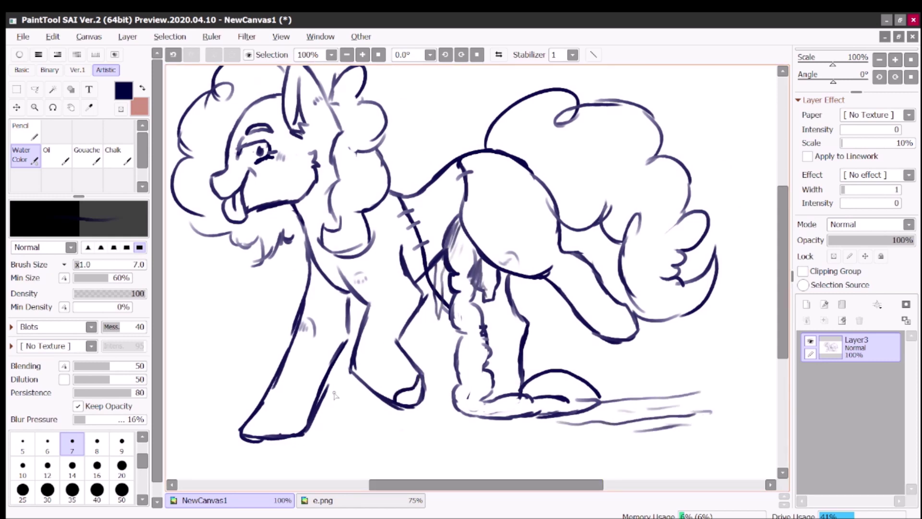
Step: Transform the pony sketch and set it up for inking at 25% layer opacity beneath a new layer
{"action": "key", "text": "ctrl+minus"}
{"action": "key", "text": "ctrl+t"}
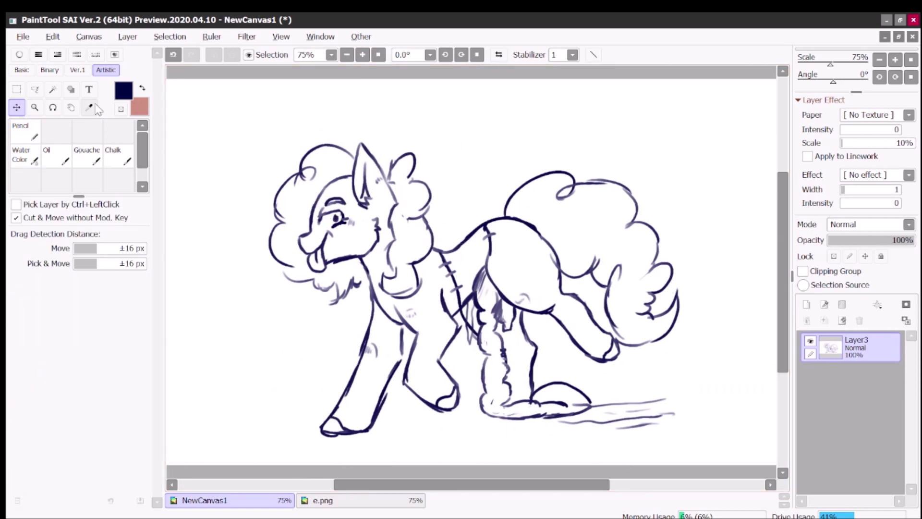
{"action": "left_click", "coordinate": [44, 469]}
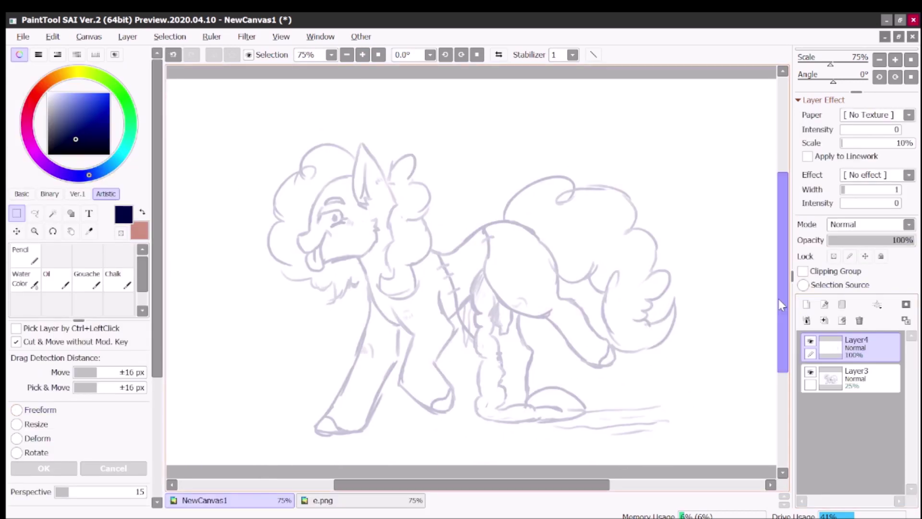
Step: Ink the forehead, snout, nostril, smile and tongue on the new layer with the size 7 Pencil
{"action": "key", "text": "ctrl+minus"}
{"action": "left_click", "coordinate": [362, 55]}
{"action": "left_click", "coordinate": [362, 55]}
{"action": "mouse_move", "coordinate": [426, 150]}
{"action": "left_mouse_down"}
{"action": "mouse_move", "coordinate": [326, 243]}
{"action": "mouse_move", "coordinate": [285, 317]}
{"action": "mouse_move", "coordinate": [323, 353]}
{"action": "mouse_move", "coordinate": [363, 304]}
{"action": "mouse_move", "coordinate": [302, 326]}
{"action": "mouse_move", "coordinate": [334, 404]}
{"action": "left_mouse_up"}
{"action": "left_click_drag", "start_coordinate": [328, 349], "coordinate": [336, 408]}
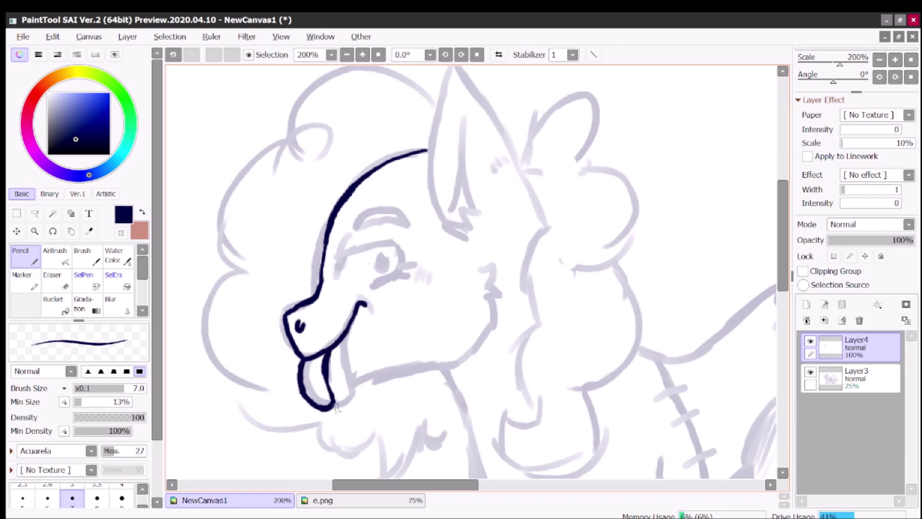
{"action": "left_click_drag", "start_coordinate": [334, 375], "coordinate": [394, 370]}
{"action": "key", "text": "ctrl+z"}
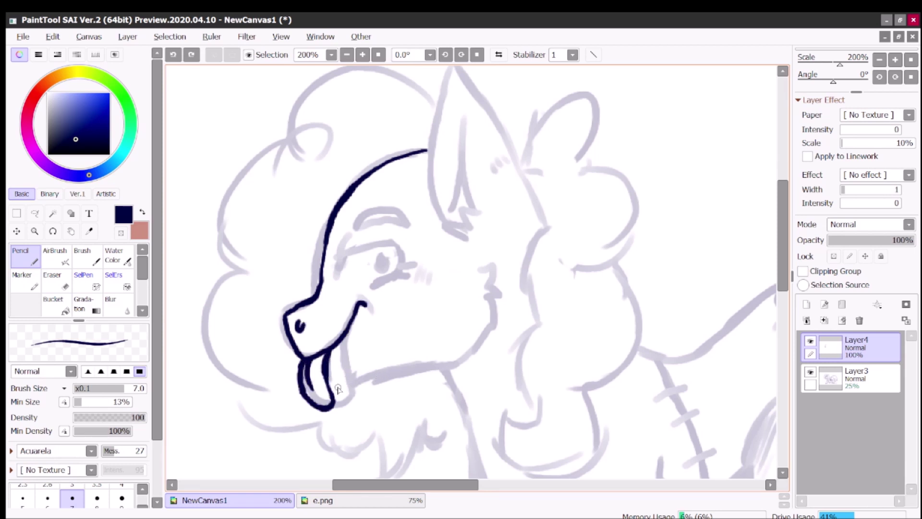
Step: Ink the jaw line and tufted cheek, and hide the sketch layer to check the lines
{"action": "left_click_drag", "start_coordinate": [489, 294], "coordinate": [492, 302]}
{"action": "left_click_drag", "start_coordinate": [490, 343], "coordinate": [376, 379]}
{"action": "key", "text": "ctrl+z"}
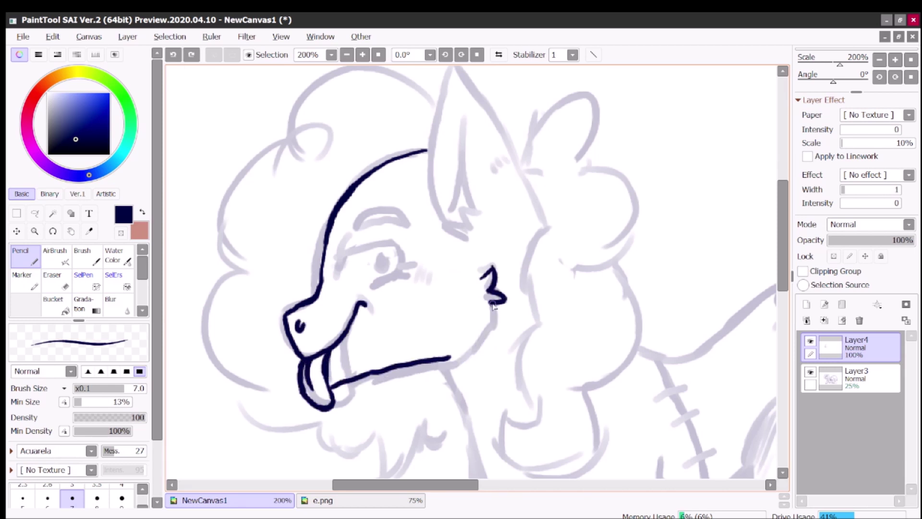
{"action": "left_click_drag", "start_coordinate": [494, 304], "coordinate": [470, 353]}
{"action": "left_click", "coordinate": [811, 372]}
{"action": "left_click", "coordinate": [810, 372]}
{"action": "left_click", "coordinate": [811, 372]}
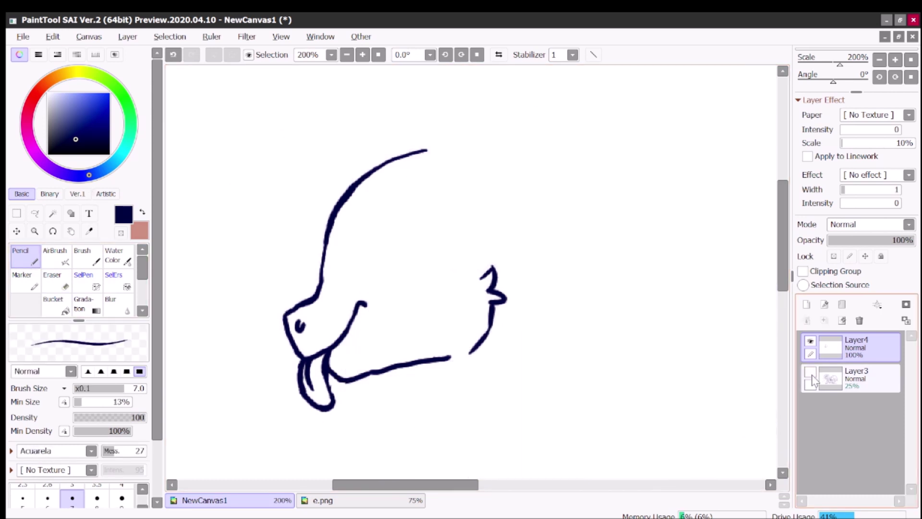
Step: Erase the protruding tongue and ink a smaller open mouth in its place over the visible sketch
{"action": "key", "text": "e"}
{"action": "left_click_drag", "start_coordinate": [331, 406], "coordinate": [307, 380]}
{"action": "key", "text": "n"}
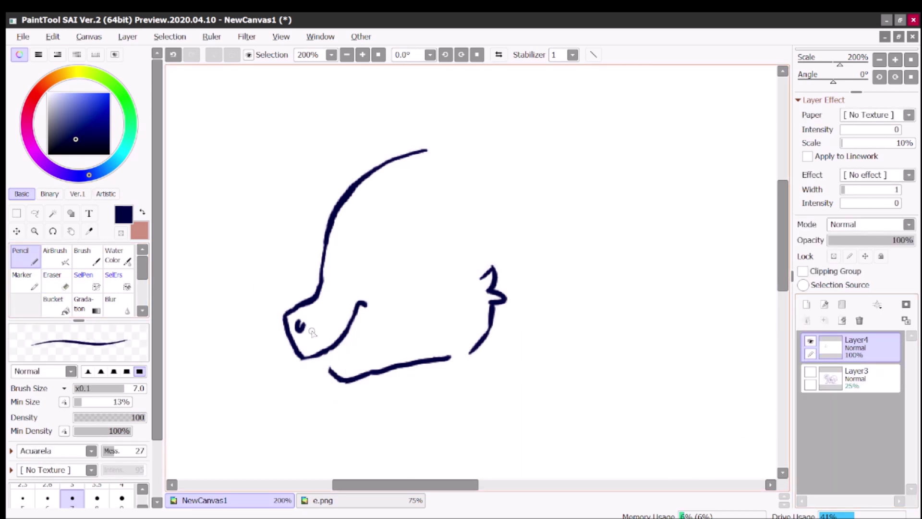
{"action": "left_click", "coordinate": [810, 374]}
{"action": "left_click", "coordinate": [811, 374]}
{"action": "left_click", "coordinate": [811, 373]}
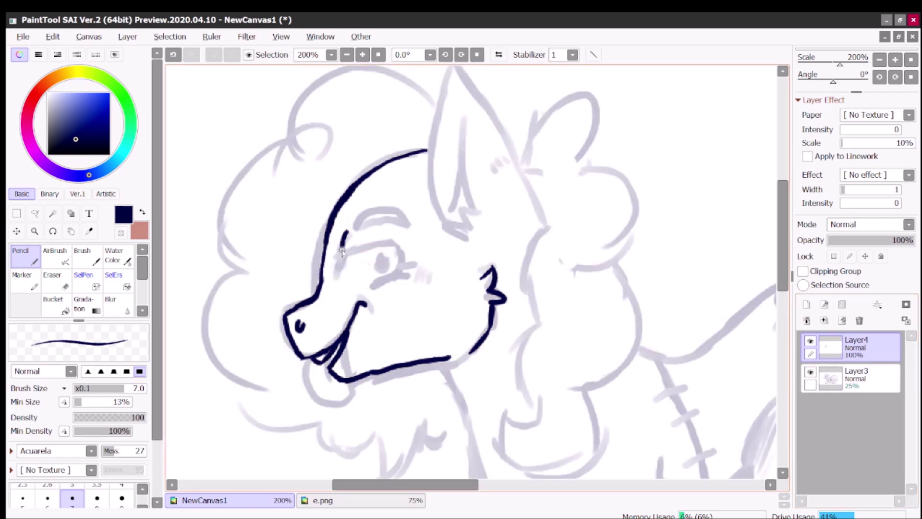
Step: Ink the eye with its half-closed lid, lower edge, iris and pupil, toggling the sketch layer to compare
{"action": "left_click_drag", "start_coordinate": [405, 266], "coordinate": [350, 290]}
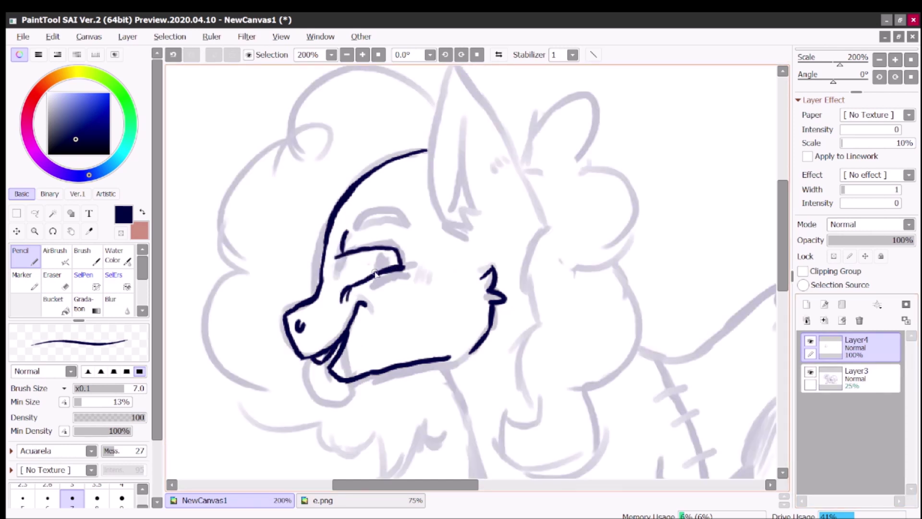
{"action": "left_click", "coordinate": [811, 373]}
{"action": "left_click_drag", "start_coordinate": [381, 253], "coordinate": [387, 267]}
{"action": "left_click", "coordinate": [811, 373]}
{"action": "left_click", "coordinate": [811, 373]}
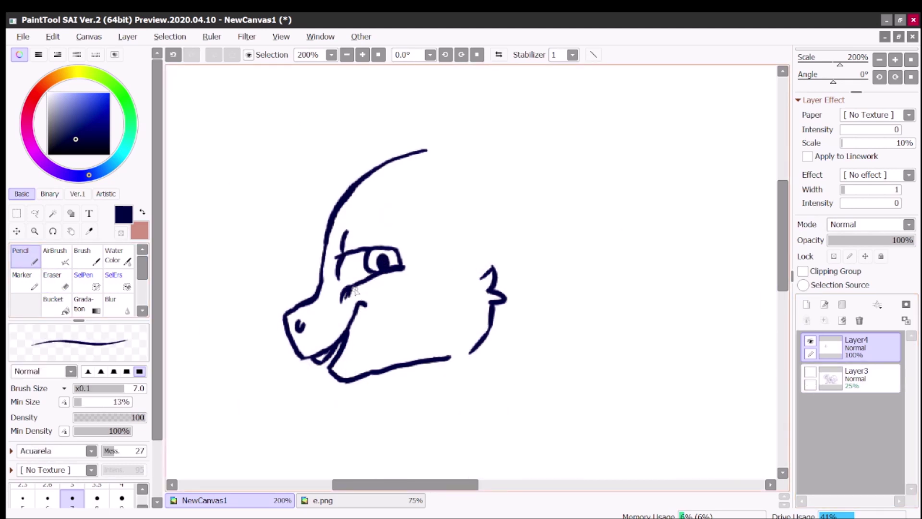
{"action": "left_click", "coordinate": [811, 374]}
Step: Ink the raised eyebrow and short hatch marks on the snout, checking them against the sketch layer
{"action": "mouse_move", "coordinate": [360, 226]}
{"action": "left_mouse_down"}
{"action": "mouse_move", "coordinate": [371, 211]}
{"action": "mouse_move", "coordinate": [406, 225]}
{"action": "left_mouse_up"}
{"action": "left_click", "coordinate": [811, 373]}
{"action": "left_click", "coordinate": [811, 373]}
{"action": "left_click_drag", "start_coordinate": [318, 302], "coordinate": [320, 308]}
{"action": "left_click", "coordinate": [811, 373]}
{"action": "left_click", "coordinate": [811, 373]}
Step: Ink the ear outline and the curly mane hanging behind it on the line layer
{"action": "mouse_move", "coordinate": [443, 261]}
{"action": "left_mouse_down"}
{"action": "mouse_move", "coordinate": [456, 117]}
{"action": "mouse_move", "coordinate": [551, 284]}
{"action": "mouse_move", "coordinate": [557, 427]}
{"action": "left_mouse_up"}
{"action": "left_click", "coordinate": [811, 373]}
{"action": "left_click", "coordinate": [811, 373]}
{"action": "left_click", "coordinate": [860, 345]}
{"action": "left_click_drag", "start_coordinate": [523, 204], "coordinate": [606, 258]}
{"action": "scroll", "coordinate": [613, 259], "scroll_direction": "down", "scroll_amount": 5}
{"action": "mouse_move", "coordinate": [613, 138]}
{"action": "left_mouse_down"}
{"action": "mouse_move", "coordinate": [605, 245]}
{"action": "mouse_move", "coordinate": [526, 305]}
{"action": "mouse_move", "coordinate": [538, 308]}
{"action": "left_mouse_up"}
{"action": "left_click", "coordinate": [811, 374]}
{"action": "left_click", "coordinate": [811, 373]}
{"action": "scroll", "coordinate": [432, 240], "scroll_direction": "down", "scroll_amount": 2}
Step: Ink the curly front mane around and below the face, plus the neck and tufted chest line
{"action": "mouse_move", "coordinate": [433, 240]}
{"action": "left_mouse_down"}
{"action": "mouse_move", "coordinate": [337, 207]}
{"action": "mouse_move", "coordinate": [336, 279]}
{"action": "left_mouse_up"}
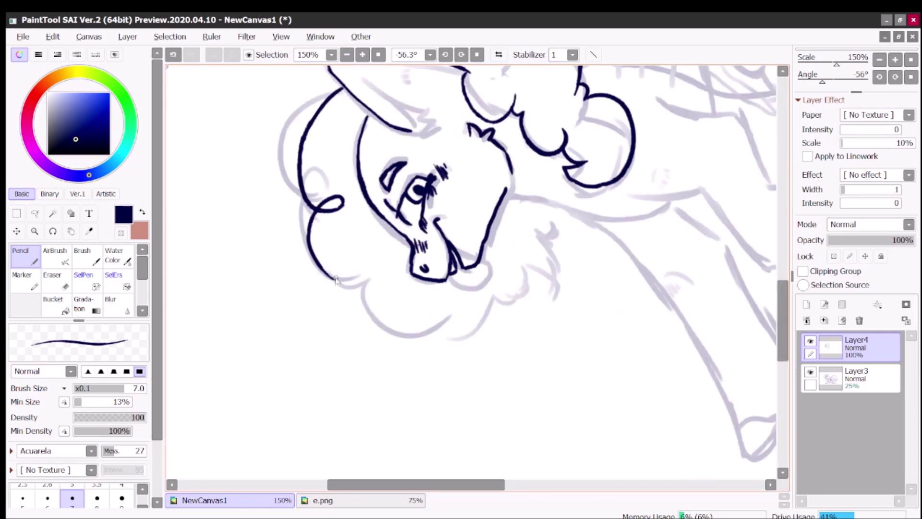
{"action": "mouse_move", "coordinate": [461, 335]}
{"action": "left_mouse_down"}
{"action": "mouse_move", "coordinate": [521, 290]}
{"action": "mouse_move", "coordinate": [570, 279]}
{"action": "mouse_move", "coordinate": [599, 286]}
{"action": "mouse_move", "coordinate": [619, 252]}
{"action": "left_mouse_up"}
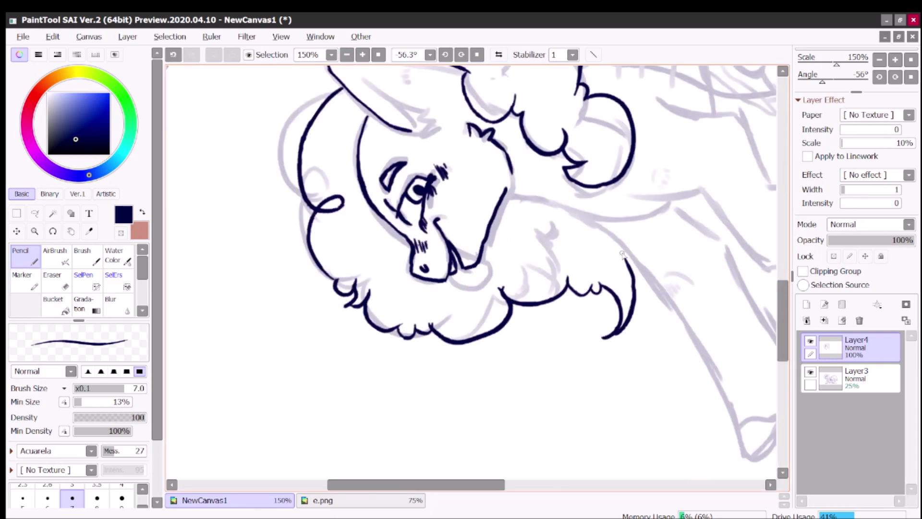
{"action": "key", "text": "Home"}
{"action": "scroll", "coordinate": [415, 252], "scroll_direction": "left", "scroll_amount": 3}
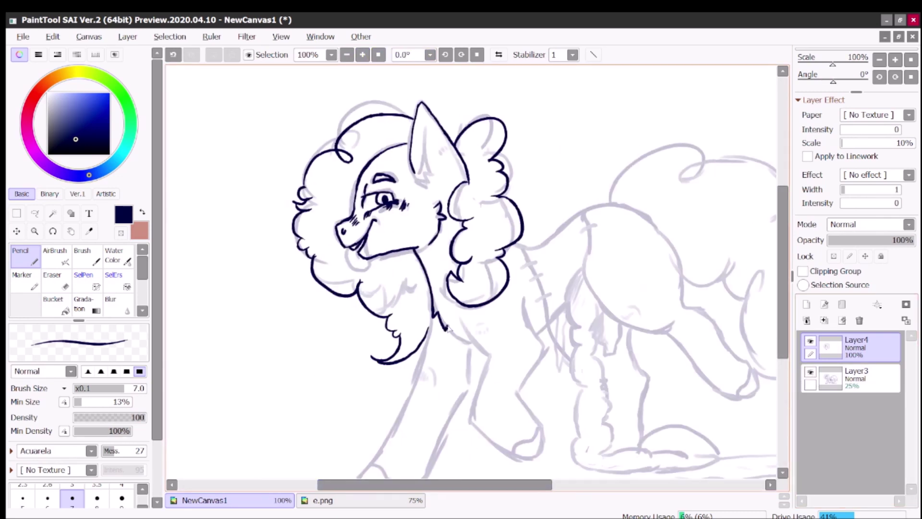
{"action": "left_click_drag", "start_coordinate": [448, 328], "coordinate": [475, 342]}
Step: Ink the inner ear fold with its tuft and add short fur marks beside the ear
{"action": "scroll", "coordinate": [624, 264], "scroll_direction": "down", "scroll_amount": 3}
{"action": "scroll", "coordinate": [672, 241], "scroll_direction": "right", "scroll_amount": 2}
{"action": "scroll", "coordinate": [774, 195], "scroll_direction": "up", "scroll_amount": 5}
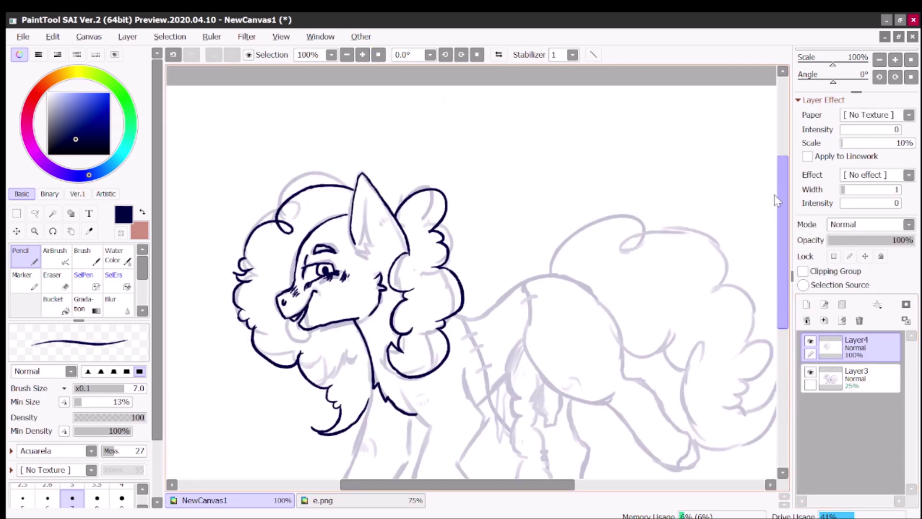
{"action": "key", "text": "Page_Up"}
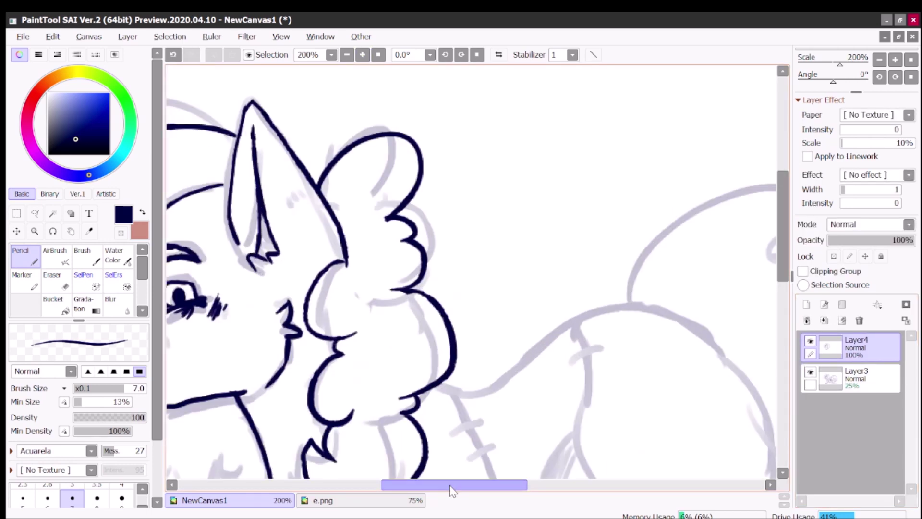
{"action": "left_click_drag", "start_coordinate": [451, 485], "coordinate": [356, 485]}
{"action": "key", "text": "Page_Down"}
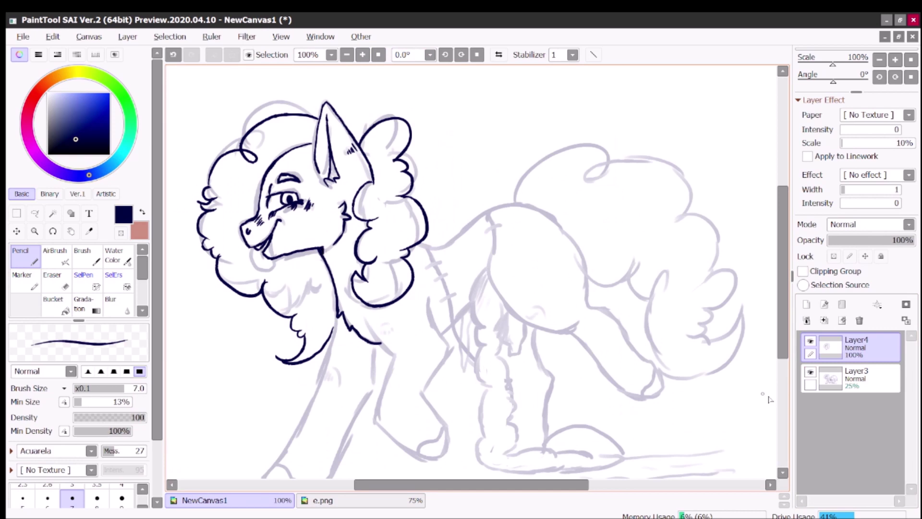
Step: Ink the pony's back, the rounded rump and the front curve of the thigh
{"action": "left_click_drag", "start_coordinate": [426, 236], "coordinate": [484, 222]}
{"action": "left_click_drag", "start_coordinate": [552, 222], "coordinate": [589, 302]}
{"action": "left_click_drag", "start_coordinate": [487, 249], "coordinate": [568, 327]}
{"action": "key", "text": "Page_Up"}
{"action": "scroll", "coordinate": [625, 336], "scroll_direction": "down", "scroll_amount": 3}
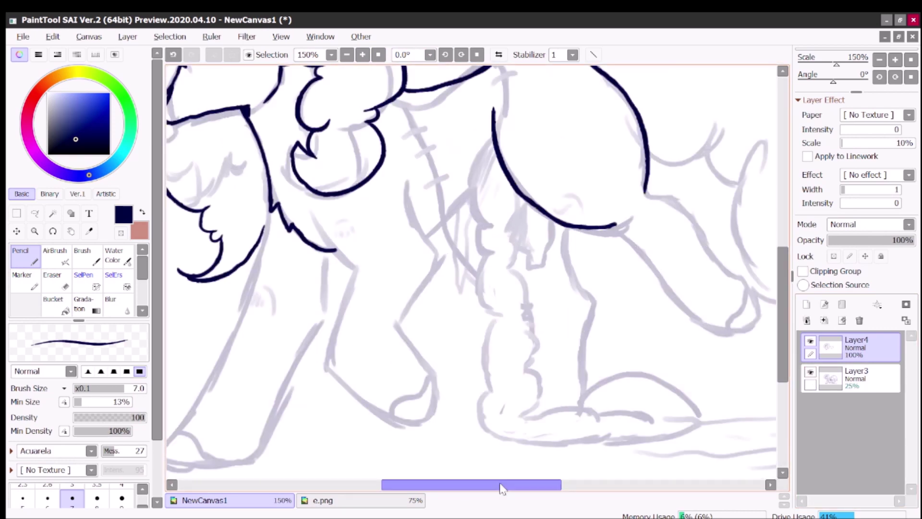
{"action": "left_click_drag", "start_coordinate": [500, 487], "coordinate": [544, 487]}
{"action": "left_click_drag", "start_coordinate": [437, 229], "coordinate": [461, 336]}
{"action": "key", "text": "ctrl+z"}
{"action": "mouse_move", "coordinate": [437, 229]}
{"action": "left_mouse_down"}
{"action": "mouse_move", "coordinate": [387, 344]}
{"action": "mouse_move", "coordinate": [424, 325]}
{"action": "mouse_move", "coordinate": [521, 202]}
{"action": "left_mouse_up"}
{"action": "key", "text": "ctrl+z"}
Step: Ink the far hind leg folded forward beneath the rump, including its hoof
{"action": "left_click", "coordinate": [811, 372]}
{"action": "left_click_drag", "start_coordinate": [391, 311], "coordinate": [579, 346]}
{"action": "left_click", "coordinate": [811, 372]}
{"action": "scroll", "coordinate": [529, 289], "scroll_direction": "down", "scroll_amount": 3}
Step: Ink the belly curve, the back edge of the standing hind leg and the edges of the flank opening
{"action": "left_click_drag", "start_coordinate": [444, 182], "coordinate": [478, 234]}
{"action": "left_click_drag", "start_coordinate": [595, 272], "coordinate": [584, 357]}
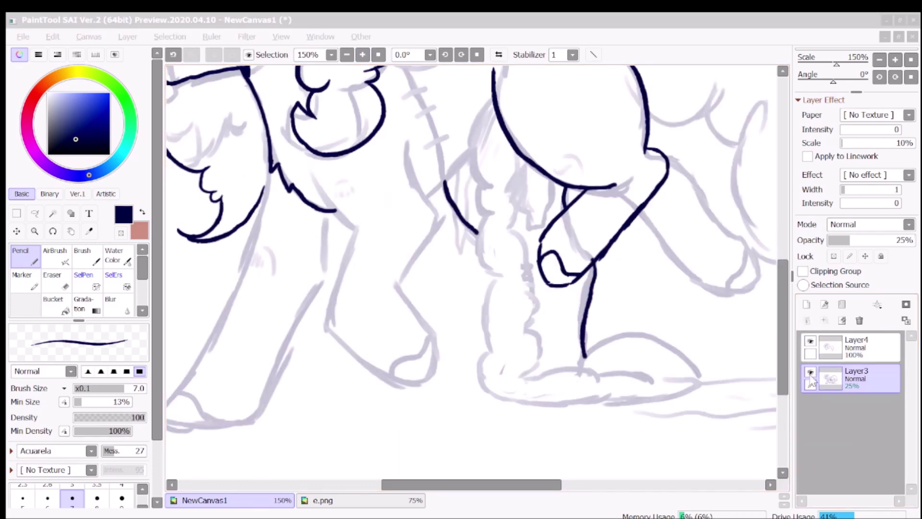
{"action": "scroll", "coordinate": [528, 269], "scroll_direction": "up", "scroll_amount": 2}
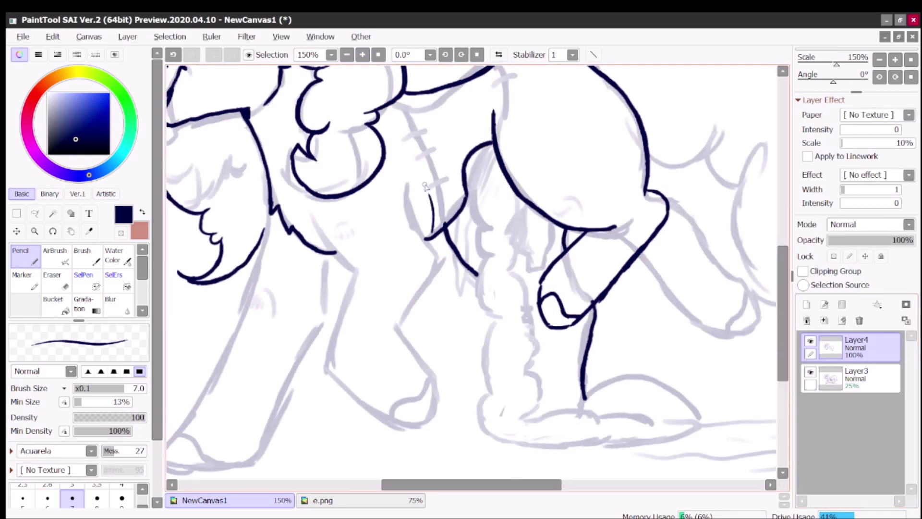
{"action": "scroll", "coordinate": [542, 127], "scroll_direction": "down", "scroll_amount": 1}
Step: Ink the front edge of the raised foreleg from the chest down to the hoof
{"action": "mouse_move", "coordinate": [355, 185]}
{"action": "left_mouse_down"}
{"action": "mouse_move", "coordinate": [415, 396]}
{"action": "mouse_move", "coordinate": [444, 344]}
{"action": "left_mouse_up"}
{"action": "key", "text": "ctrl+z"}
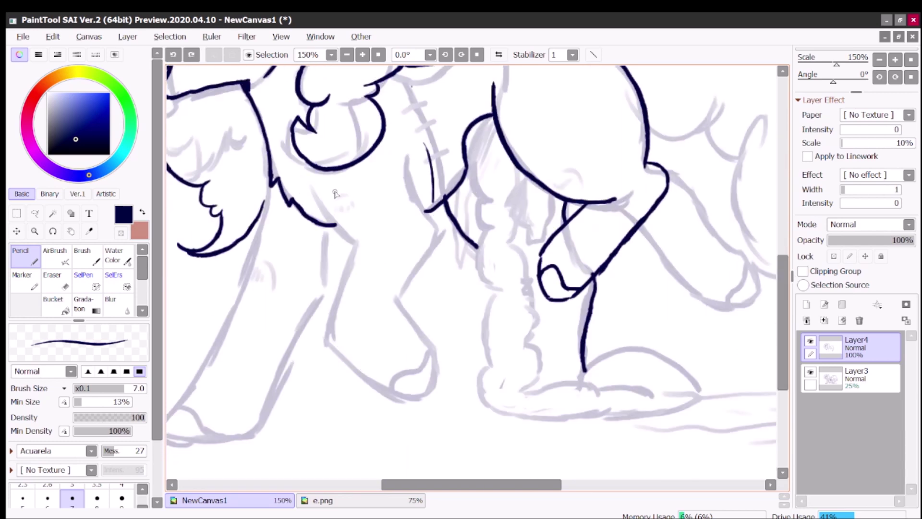
{"action": "mouse_move", "coordinate": [313, 195]}
{"action": "left_mouse_down"}
{"action": "mouse_move", "coordinate": [332, 334]}
{"action": "mouse_move", "coordinate": [426, 387]}
{"action": "left_mouse_up"}
{"action": "mouse_move", "coordinate": [406, 166]}
{"action": "left_mouse_down"}
{"action": "mouse_move", "coordinate": [447, 233]}
{"action": "mouse_move", "coordinate": [413, 355]}
{"action": "left_mouse_up"}
{"action": "key", "text": "ctrl+z"}
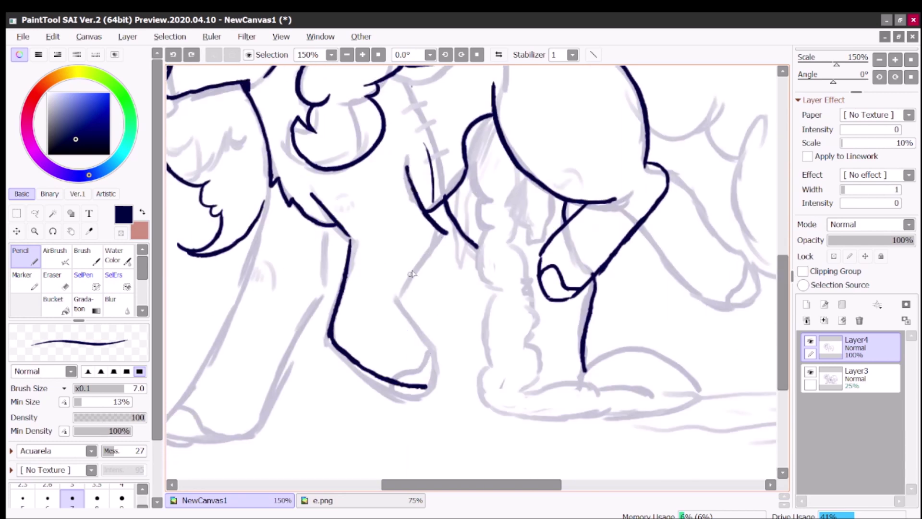
Step: Redo the raised foreleg's strokes, inking its rounded hoof and its back edge up to the body
{"action": "left_click_drag", "start_coordinate": [447, 233], "coordinate": [440, 346]}
{"action": "key", "text": "ctrl+z"}
{"action": "left_click_drag", "start_coordinate": [425, 386], "coordinate": [440, 344]}
{"action": "key", "text": "ctrl+z"}
{"action": "left_click_drag", "start_coordinate": [401, 306], "coordinate": [426, 395]}
{"action": "key", "text": "ctrl+z"}
{"action": "key", "text": "ctrl+z"}
{"action": "key", "text": "ctrl+z"}
{"action": "key", "text": "ctrl+z"}
{"action": "mouse_move", "coordinate": [332, 336]}
{"action": "left_mouse_down"}
{"action": "mouse_move", "coordinate": [440, 365]}
{"action": "mouse_move", "coordinate": [401, 307]}
{"action": "left_mouse_up"}
{"action": "left_click_drag", "start_coordinate": [406, 163], "coordinate": [406, 301]}
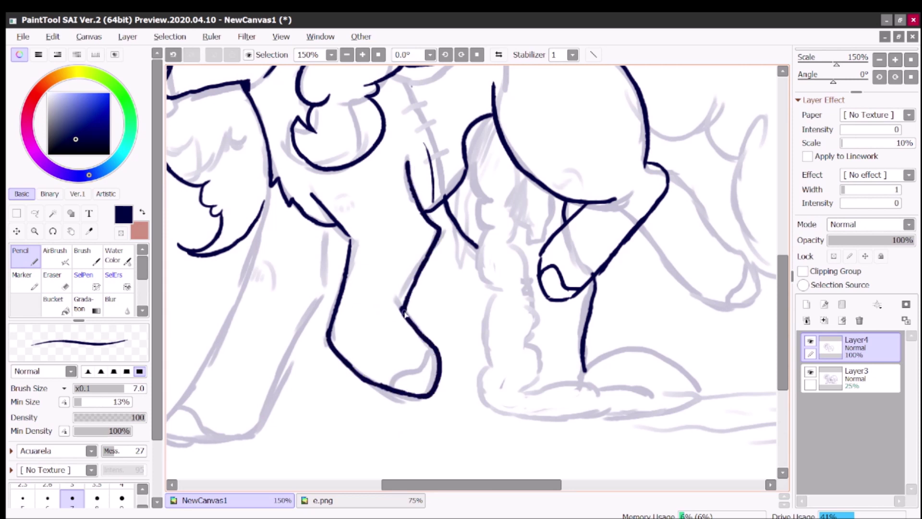
Step: Ink both edges and the flat base of the planted foreleg, and hide the sketch layer to check
{"action": "scroll", "coordinate": [362, 235], "scroll_direction": "left", "scroll_amount": 3}
{"action": "left_click_drag", "start_coordinate": [377, 187], "coordinate": [269, 423]}
{"action": "left_click_drag", "start_coordinate": [269, 423], "coordinate": [336, 439]}
{"action": "key", "text": "ctrl+z"}
{"action": "mouse_move", "coordinate": [269, 338]}
{"action": "left_mouse_down"}
{"action": "mouse_move", "coordinate": [336, 445]}
{"action": "mouse_move", "coordinate": [351, 436]}
{"action": "left_mouse_up"}
{"action": "left_click_drag", "start_coordinate": [433, 228], "coordinate": [365, 412]}
{"action": "left_click", "coordinate": [811, 372]}
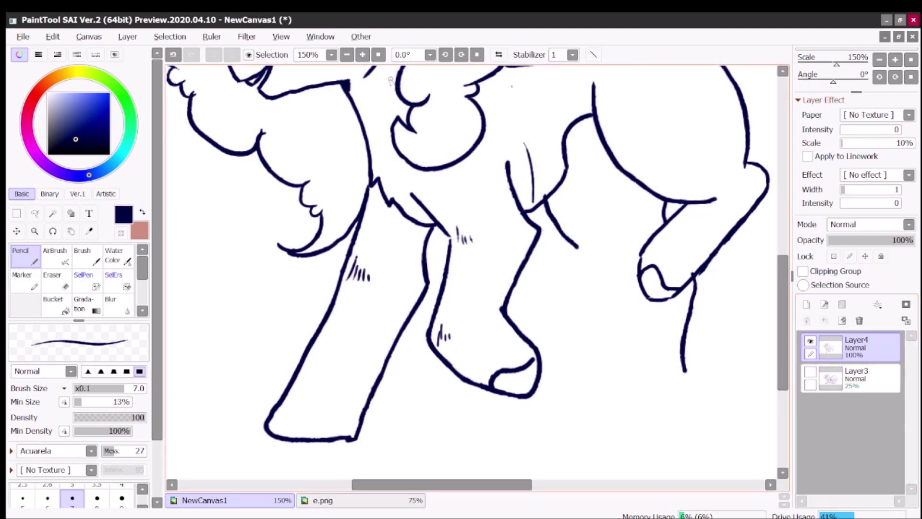
Step: Show the sketch layer and ink the tail's curly outer edge from the rump around to the upturned tip
{"action": "key", "text": "minus"}
{"action": "key", "text": "minus"}
{"action": "key", "text": "minus"}
{"action": "left_click", "coordinate": [811, 372]}
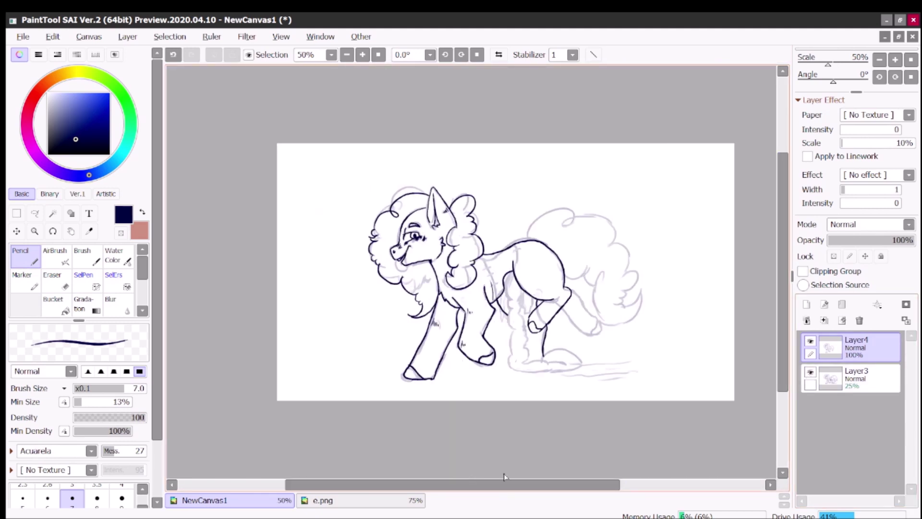
{"action": "key", "text": "plus"}
{"action": "key", "text": "plus"}
{"action": "mouse_move", "coordinate": [418, 207]}
{"action": "left_mouse_down"}
{"action": "mouse_move", "coordinate": [509, 167]}
{"action": "mouse_move", "coordinate": [598, 270]}
{"action": "left_mouse_up"}
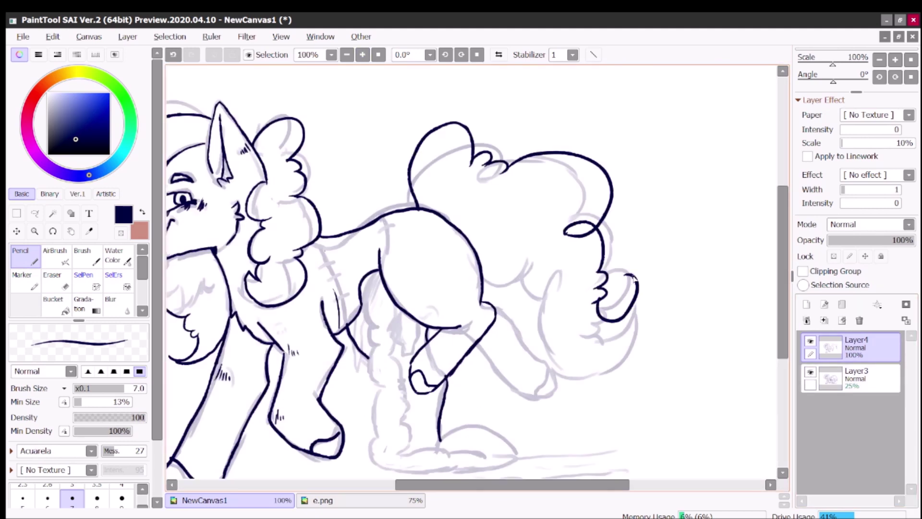
Step: Hide the sketch layer and redo the tail's scalloped lower edge between the rump and the tip
{"action": "left_click_drag", "start_coordinate": [579, 371], "coordinate": [627, 358]}
{"action": "left_click", "coordinate": [810, 372]}
{"action": "key", "text": "ctrl+z"}
{"action": "left_click_drag", "start_coordinate": [557, 310], "coordinate": [623, 356]}
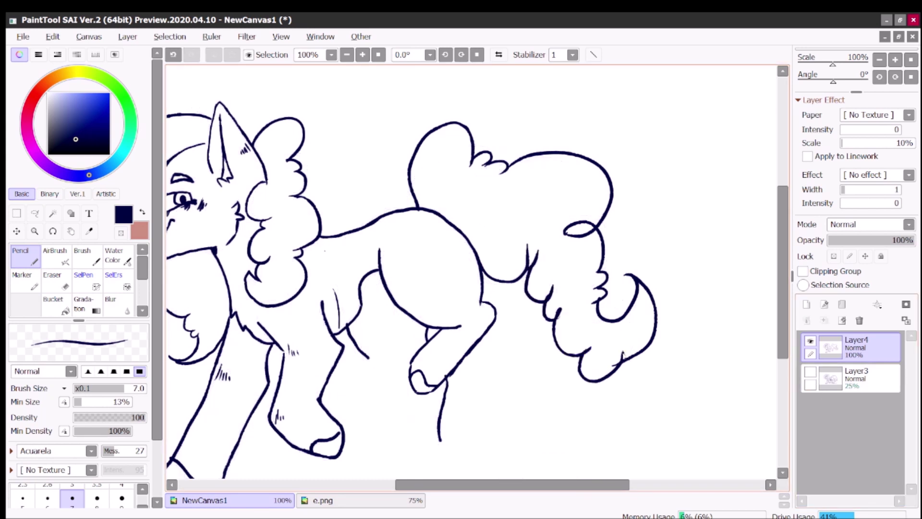
Step: Ink thin inner curl lines in the tail and mane, redoing the tail's long inner curl
{"action": "scroll", "coordinate": [508, 208], "scroll_direction": "left", "scroll_amount": 3}
{"action": "left_click_drag", "start_coordinate": [505, 210], "coordinate": [664, 159]}
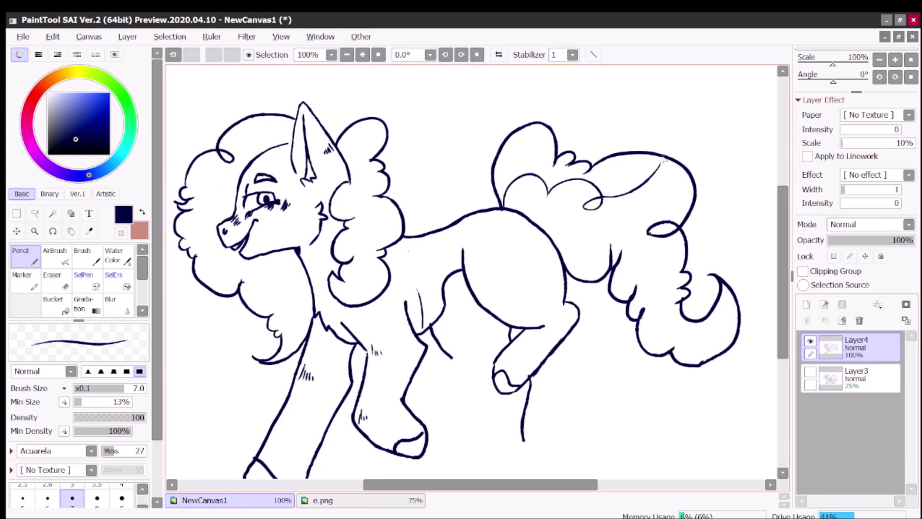
{"action": "key", "text": "ctrl+z"}
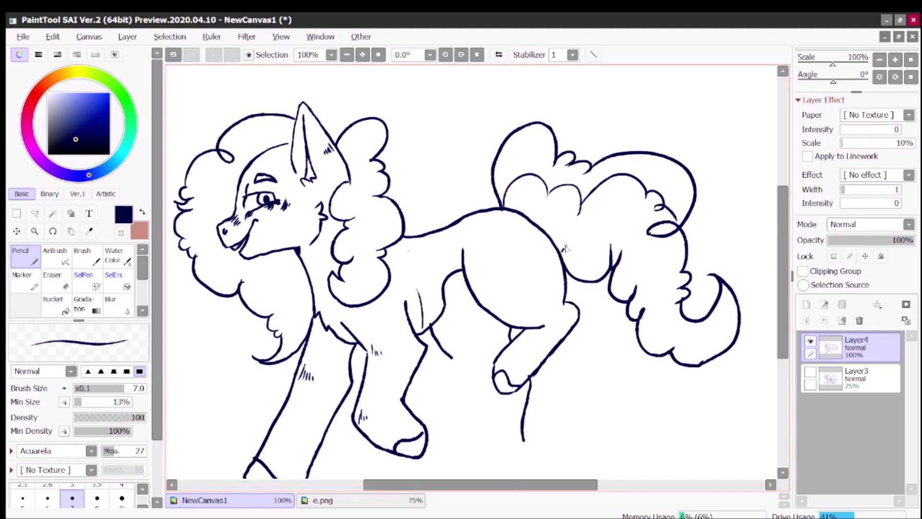
{"action": "scroll", "coordinate": [718, 322], "scroll_direction": "left", "scroll_amount": 4}
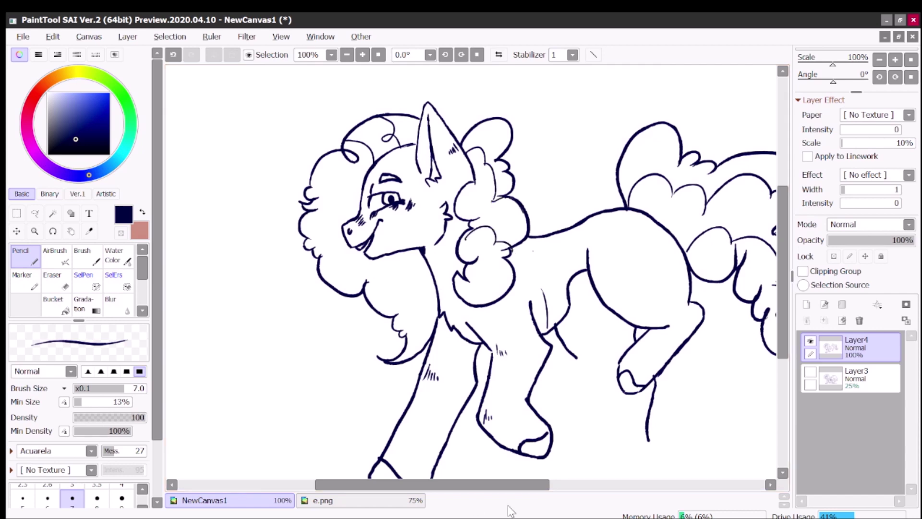
Step: Show the sketch layer and ink the lumpy entrails hanging from the belly down and along the ground
{"action": "scroll", "coordinate": [473, 234], "scroll_direction": "right", "scroll_amount": 4}
{"action": "left_click", "coordinate": [810, 372]}
{"action": "scroll", "coordinate": [445, 222], "scroll_direction": "up", "scroll_amount": 2}
{"action": "key", "text": "ctrl+z"}
{"action": "mouse_move", "coordinate": [452, 225]}
{"action": "left_mouse_down"}
{"action": "mouse_move", "coordinate": [435, 282]}
{"action": "mouse_move", "coordinate": [440, 349]}
{"action": "mouse_move", "coordinate": [616, 395]}
{"action": "left_mouse_up"}
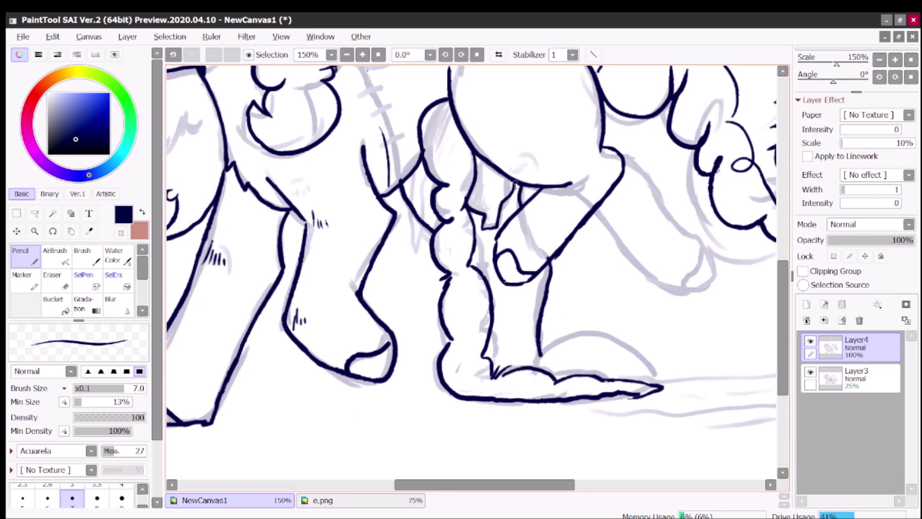
Step: Hide the sketch layer and finish the line art with the standing hind hoof, the entrails' rounded end and hatching on haunch and cheek
{"action": "left_click", "coordinate": [346, 55]}
{"action": "left_click_drag", "start_coordinate": [783, 288], "coordinate": [787, 332]}
{"action": "scroll", "coordinate": [479, 274], "scroll_direction": "left", "scroll_amount": 3}
{"action": "left_click", "coordinate": [810, 372]}
{"action": "scroll", "coordinate": [479, 274], "scroll_direction": "up", "scroll_amount": 1}
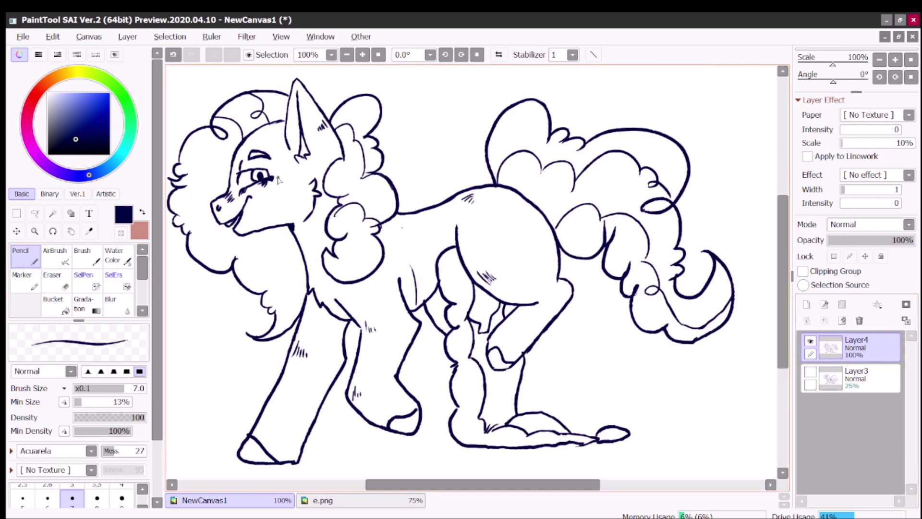
{"action": "key", "text": "e"}
{"action": "scroll", "coordinate": [447, 415], "scroll_direction": "left", "scroll_amount": 3}
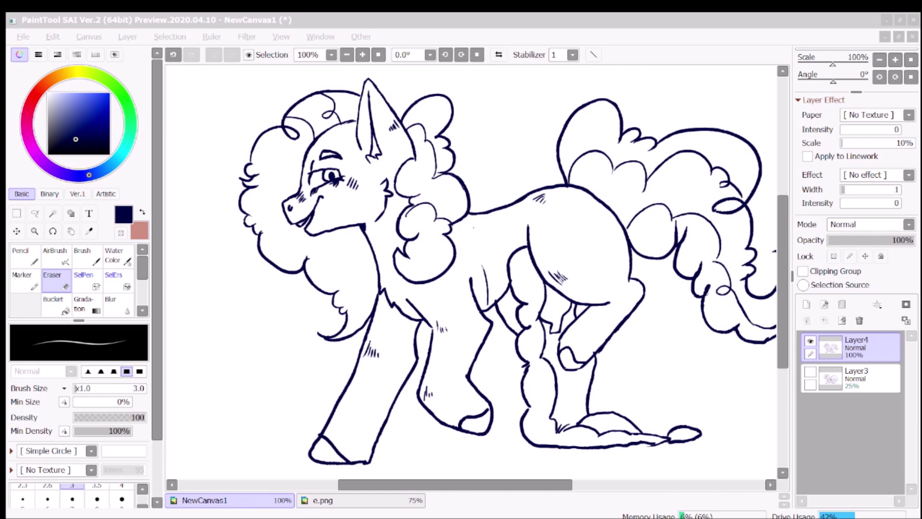
Step: Open the copied reference pony picture as a new canvas and adjust its hue and saturation
{"action": "key", "text": "alt+Tab"}
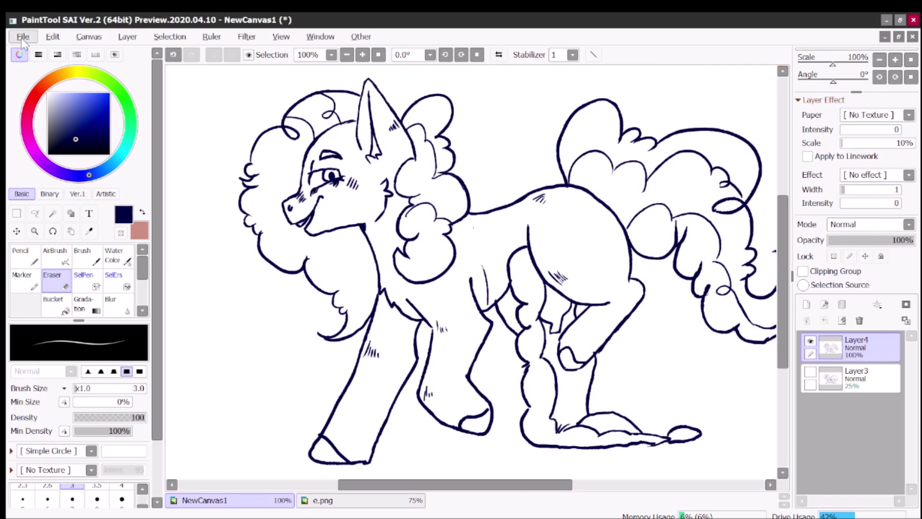
{"action": "key", "text": "ctrl+shift+v"}
{"action": "key", "text": "ctrl+u"}
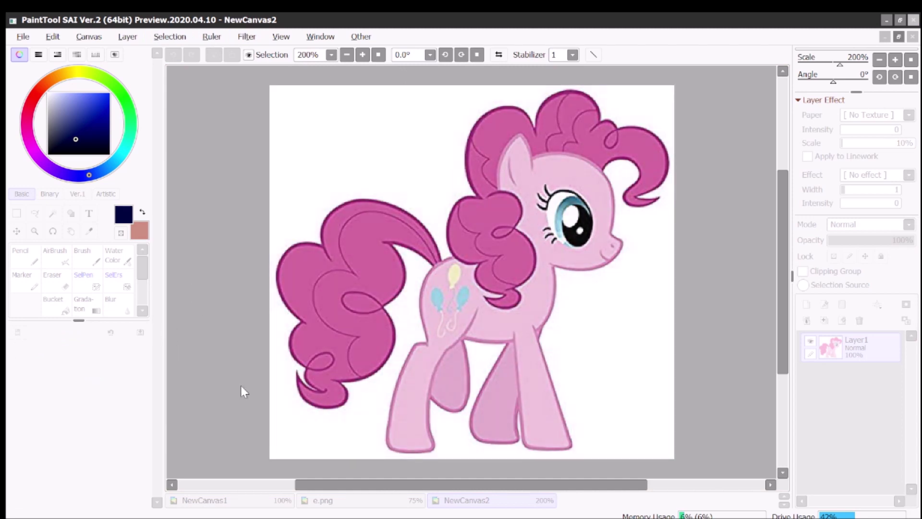
{"action": "key", "text": "Return"}
{"action": "left_click", "coordinate": [246, 38]}
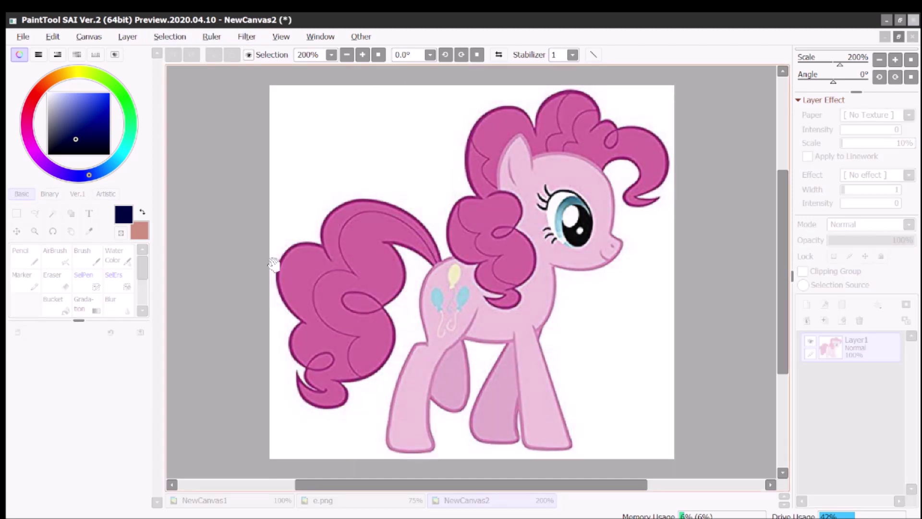
{"action": "key", "text": "Return"}
Step: Fill a new layer over the reference pony with tan and lower the layer's opacity to 24%
{"action": "left_click", "coordinate": [53, 303]}
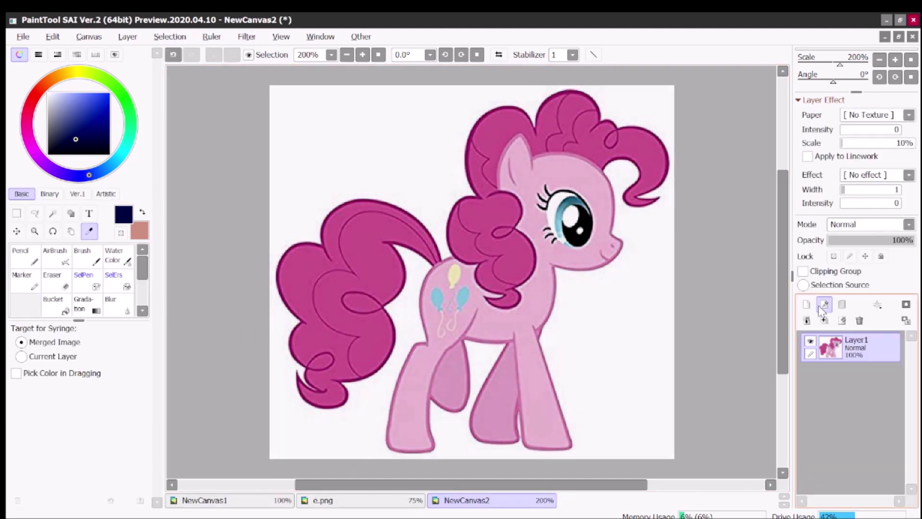
{"action": "left_click", "coordinate": [807, 305]}
{"action": "key", "text": "x"}
{"action": "left_click", "coordinate": [67, 107]}
{"action": "left_click", "coordinate": [432, 144]}
{"action": "left_click_drag", "start_coordinate": [913, 240], "coordinate": [848, 241]}
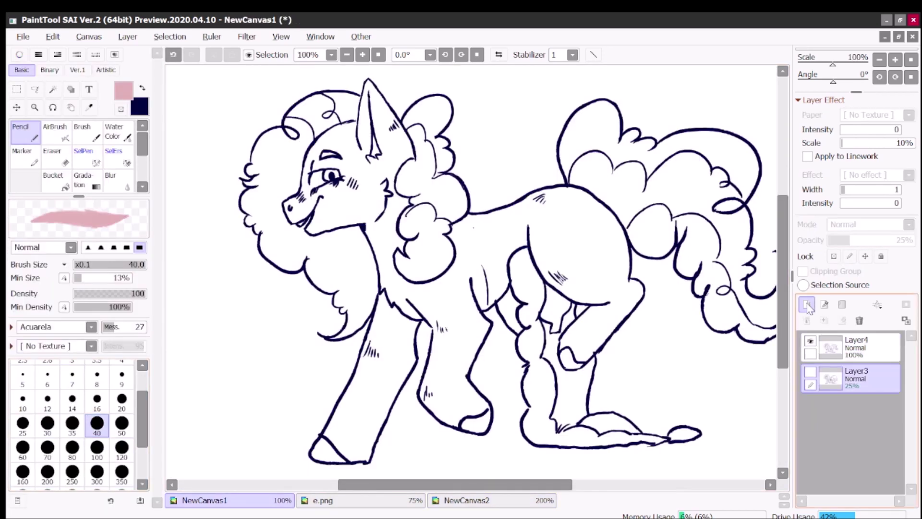
Step: Add a layer beneath the line art and paint the neck, chest and forelegs light pink with a 35 px pencil
{"action": "left_click", "coordinate": [807, 304]}
{"action": "mouse_move", "coordinate": [466, 245]}
{"action": "left_mouse_down"}
{"action": "mouse_move", "coordinate": [399, 298]}
{"action": "mouse_move", "coordinate": [375, 221]}
{"action": "mouse_move", "coordinate": [385, 336]}
{"action": "mouse_move", "coordinate": [399, 375]}
{"action": "left_mouse_up"}
{"action": "key", "text": "bracketleft"}
{"action": "mouse_move", "coordinate": [379, 326]}
{"action": "left_mouse_down"}
{"action": "mouse_move", "coordinate": [336, 432]}
{"action": "mouse_move", "coordinate": [337, 456]}
{"action": "mouse_move", "coordinate": [399, 375]}
{"action": "mouse_move", "coordinate": [365, 433]}
{"action": "left_mouse_up"}
{"action": "mouse_move", "coordinate": [454, 341]}
{"action": "left_mouse_down"}
{"action": "mouse_move", "coordinate": [433, 413]}
{"action": "mouse_move", "coordinate": [471, 379]}
{"action": "mouse_move", "coordinate": [482, 332]}
{"action": "mouse_move", "coordinate": [467, 274]}
{"action": "left_mouse_up"}
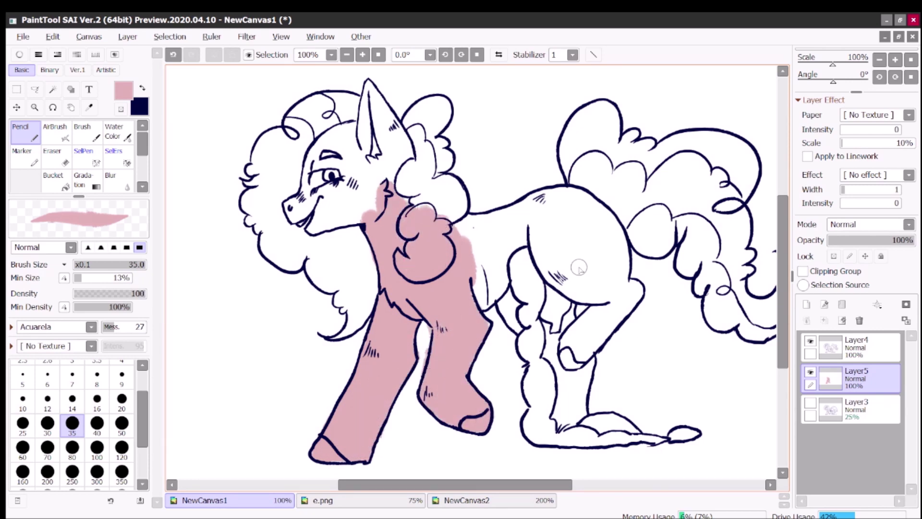
Step: Select the whole pony silhouette by picking the empty area around the line art and inverting the selection
{"action": "left_click", "coordinate": [855, 346]}
{"action": "left_click", "coordinate": [53, 89]}
{"action": "left_click", "coordinate": [446, 111]}
{"action": "scroll", "coordinate": [629, 392], "scroll_direction": "down", "scroll_amount": 4}
{"action": "key", "text": "ctrl+i"}
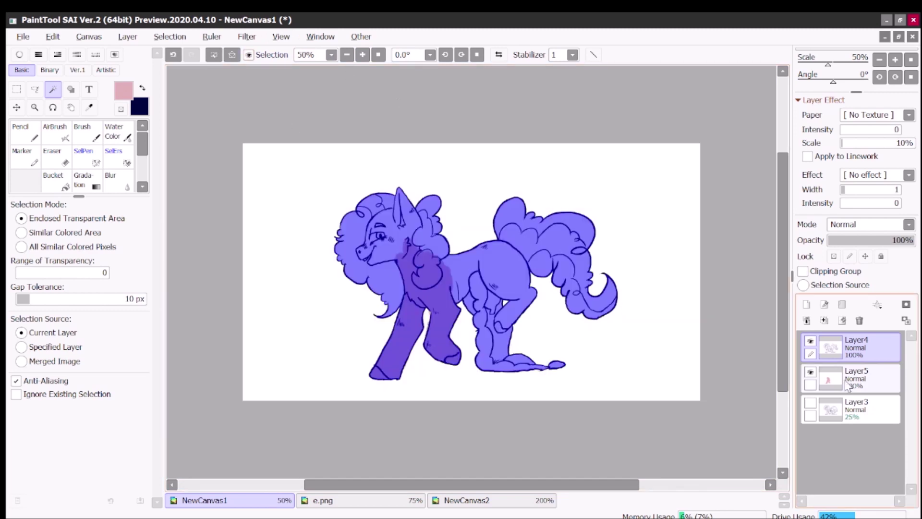
Step: Fill the selected pony silhouette with light pink on the colour layer
{"action": "left_click", "coordinate": [855, 377]}
{"action": "key", "text": "n"}
{"action": "left_click_drag", "start_coordinate": [346, 250], "coordinate": [639, 213]}
Step: Sample magenta from the reference pony's hair and paint the front part of the mane around the face and neck
{"action": "scroll", "coordinate": [639, 213], "scroll_direction": "up", "scroll_amount": 4}
{"action": "left_click", "coordinate": [466, 500]}
{"action": "left_click", "coordinate": [371, 247], "text": "alt"}
{"action": "left_click", "coordinate": [205, 500]}
{"action": "left_click", "coordinate": [96, 423]}
{"action": "left_click", "coordinate": [72, 398]}
{"action": "mouse_move", "coordinate": [226, 240]}
{"action": "left_mouse_down"}
{"action": "mouse_move", "coordinate": [236, 166]}
{"action": "mouse_move", "coordinate": [251, 204]}
{"action": "left_mouse_up"}
{"action": "mouse_move", "coordinate": [312, 141]}
{"action": "left_mouse_down"}
{"action": "mouse_move", "coordinate": [243, 160]}
{"action": "mouse_move", "coordinate": [216, 278]}
{"action": "left_mouse_up"}
{"action": "key", "text": "bracketright"}
{"action": "left_click_drag", "start_coordinate": [226, 241], "coordinate": [261, 298]}
{"action": "key", "text": "bracketright"}
{"action": "mouse_move", "coordinate": [251, 253]}
{"action": "left_mouse_down"}
{"action": "mouse_move", "coordinate": [284, 312]}
{"action": "mouse_move", "coordinate": [333, 298]}
{"action": "left_mouse_up"}
{"action": "left_click_drag", "start_coordinate": [295, 258], "coordinate": [322, 358]}
Step: Paint the mane locks behind the ear and down the neck magenta, redoing the first stroke
{"action": "left_click_drag", "start_coordinate": [459, 484], "coordinate": [462, 484]}
{"action": "left_click_drag", "start_coordinate": [354, 187], "coordinate": [372, 217]}
{"action": "key", "text": "ctrl+z"}
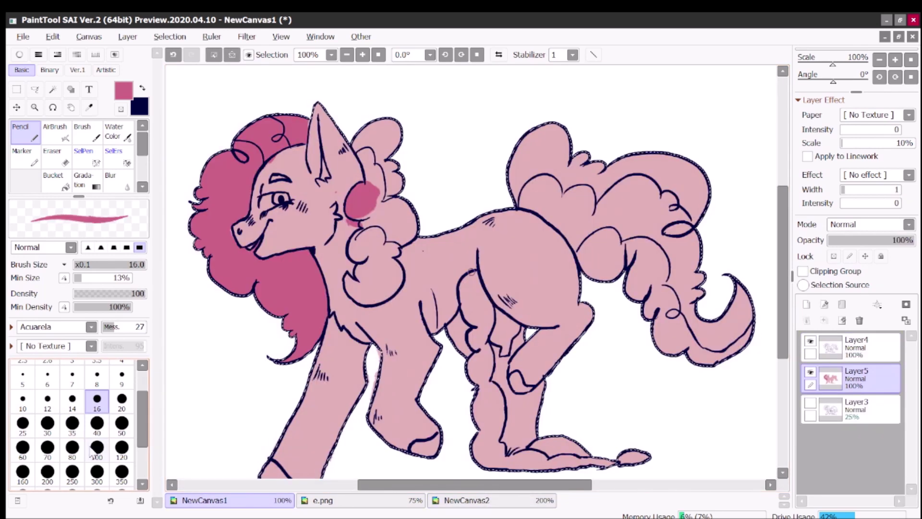
{"action": "key", "text": "bracketleft"}
{"action": "mouse_move", "coordinate": [360, 247]}
{"action": "left_mouse_down"}
{"action": "mouse_move", "coordinate": [368, 283]}
{"action": "mouse_move", "coordinate": [386, 289]}
{"action": "mouse_move", "coordinate": [386, 216]}
{"action": "mouse_move", "coordinate": [408, 192]}
{"action": "mouse_move", "coordinate": [380, 144]}
{"action": "mouse_move", "coordinate": [390, 133]}
{"action": "left_mouse_up"}
Step: Paint the whole tail magenta with a 100 px pencil, filling the area next to the rump at 35 px
{"action": "left_click", "coordinate": [323, 500]}
{"action": "left_click", "coordinate": [235, 500]}
{"action": "left_click_drag", "start_coordinate": [476, 484], "coordinate": [526, 484]}
{"action": "left_click", "coordinate": [96, 448]}
{"action": "mouse_move", "coordinate": [399, 154]}
{"action": "left_mouse_down"}
{"action": "mouse_move", "coordinate": [471, 213]}
{"action": "mouse_move", "coordinate": [528, 308]}
{"action": "left_mouse_up"}
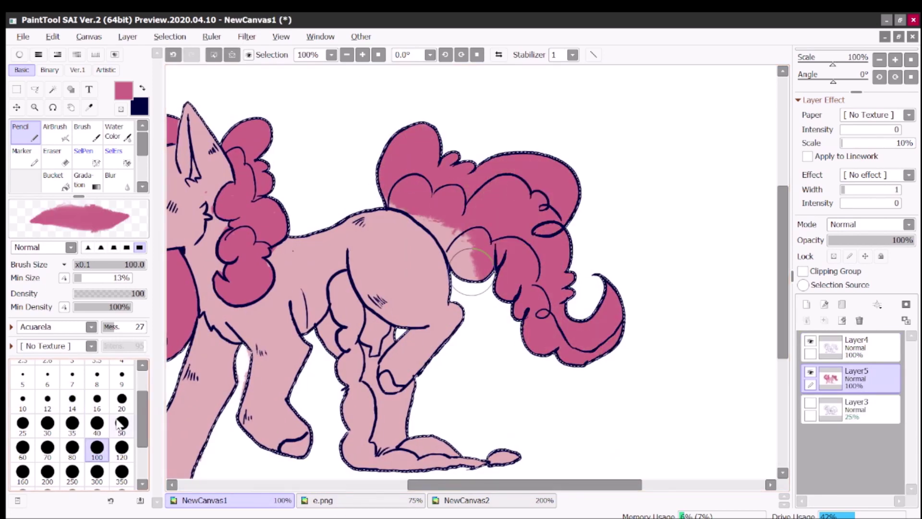
{"action": "left_click", "coordinate": [72, 423]}
{"action": "left_click_drag", "start_coordinate": [422, 201], "coordinate": [456, 259]}
Step: Sample the light pink body colour and clean up magenta spill along the mane's edges with a 7 px pencil
{"action": "left_click_drag", "start_coordinate": [525, 485], "coordinate": [458, 484]}
{"action": "left_click", "coordinate": [341, 164], "text": "alt"}
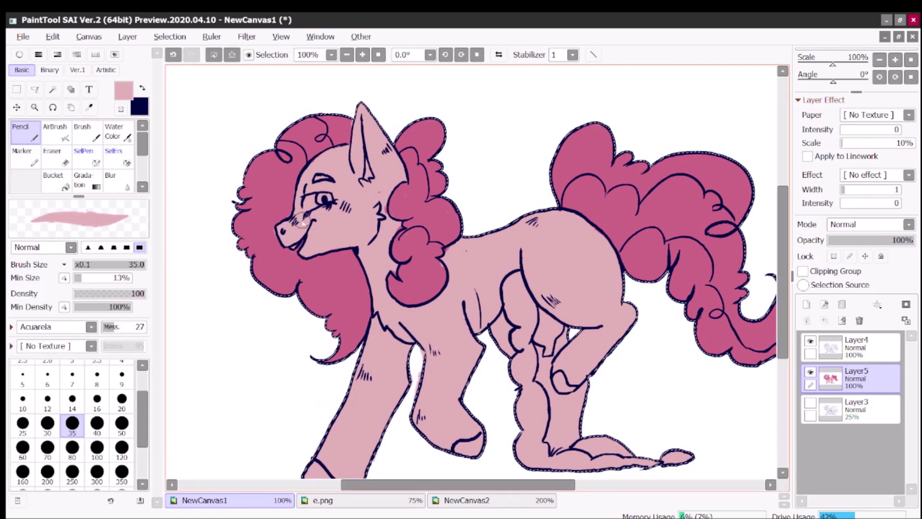
{"action": "key", "text": "alt"}
{"action": "scroll", "coordinate": [414, 110], "scroll_direction": "up", "scroll_amount": 2}
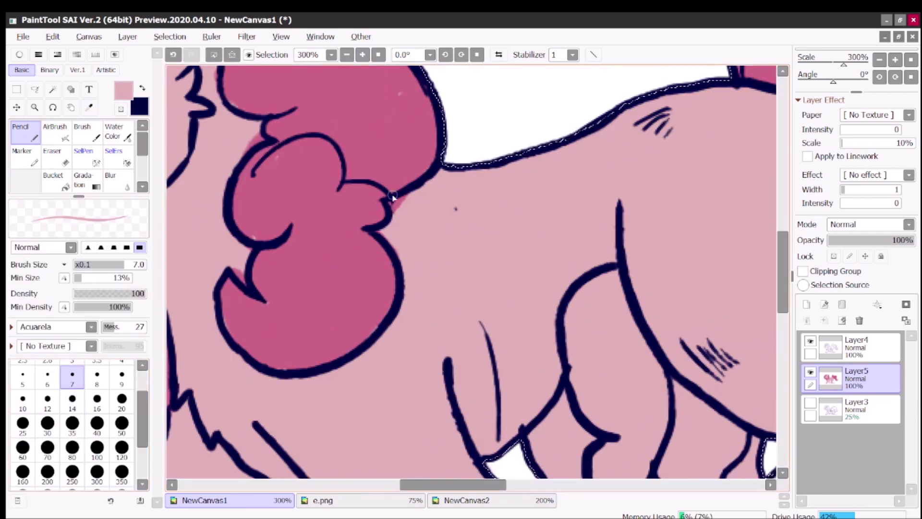
{"action": "scroll", "coordinate": [380, 162], "scroll_direction": "down", "scroll_amount": 2}
Step: Choose a darker dusty pink and colour the hooves with the 7 px pencil
{"action": "left_click", "coordinate": [88, 107]}
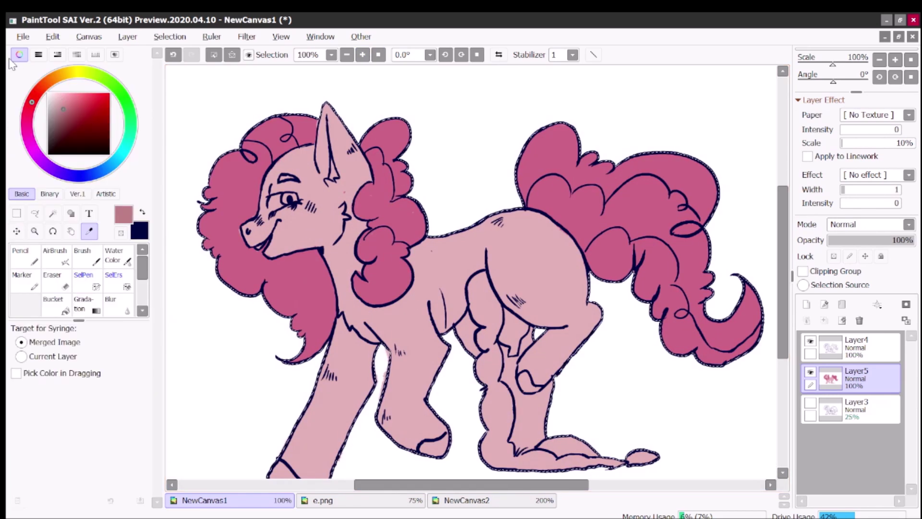
{"action": "scroll", "coordinate": [471, 269], "scroll_direction": "down", "scroll_amount": 3}
{"action": "left_click_drag", "start_coordinate": [425, 347], "coordinate": [437, 352]}
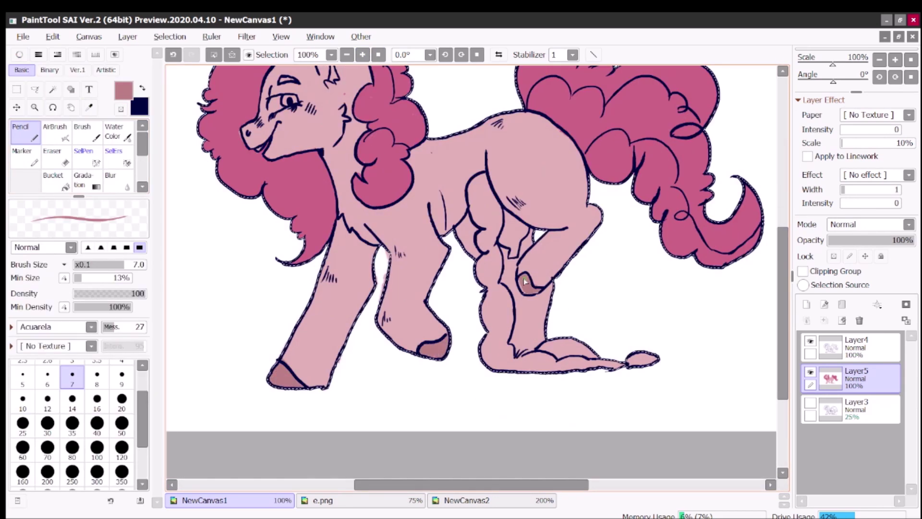
Step: Shade soft blotches at the hatch marks on a new layer with a 35 px pencil at density 41, and merge it down
{"action": "scroll", "coordinate": [437, 352], "scroll_direction": "up", "scroll_amount": 3}
{"action": "left_click", "coordinate": [72, 422]}
{"action": "left_click", "coordinate": [807, 304]}
{"action": "left_click", "coordinate": [104, 293]}
{"action": "left_click_drag", "start_coordinate": [405, 306], "coordinate": [336, 339]}
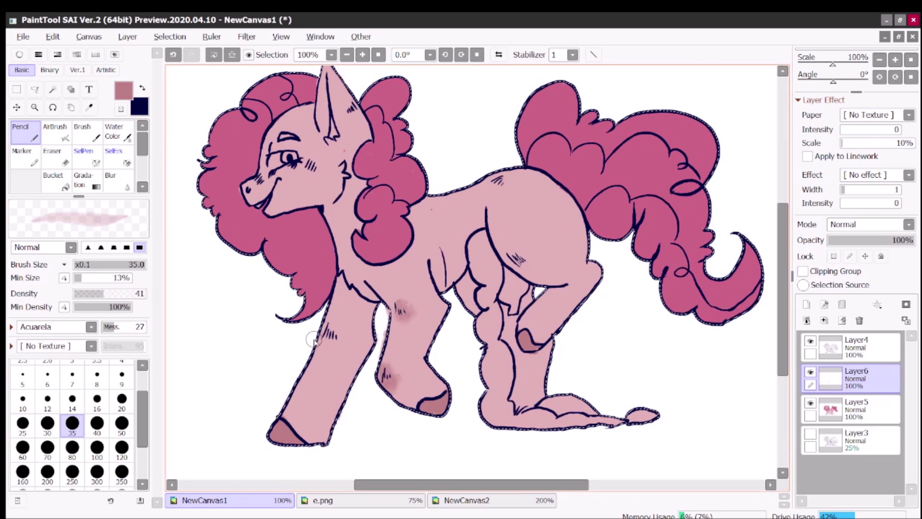
{"action": "left_click_drag", "start_coordinate": [495, 180], "coordinate": [517, 188]}
{"action": "left_click_drag", "start_coordinate": [507, 254], "coordinate": [531, 263]}
{"action": "left_click_drag", "start_coordinate": [308, 158], "coordinate": [320, 162]}
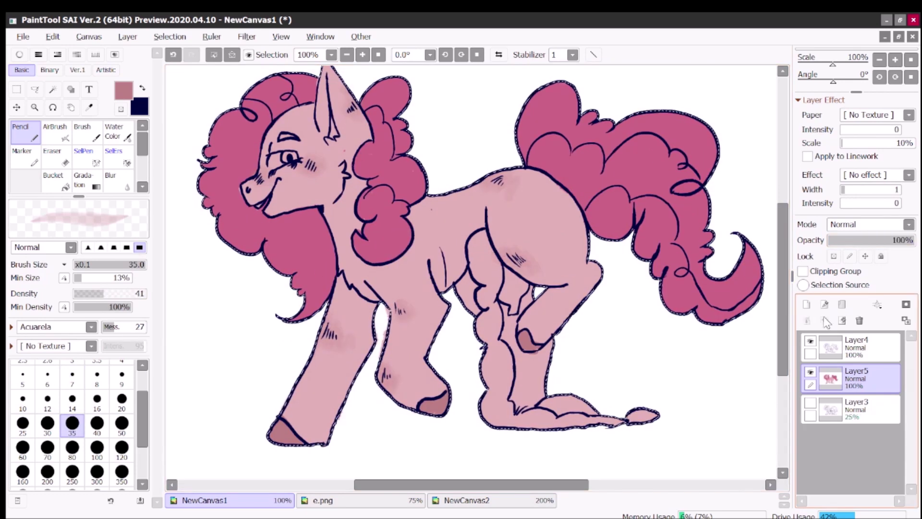
{"action": "left_click", "coordinate": [825, 321]}
Step: Sample cream from the tinted reference and colour the eye white with a 14 px pencil at density 100
{"action": "scroll", "coordinate": [471, 269], "scroll_direction": "up", "scroll_amount": 2}
{"action": "left_click", "coordinate": [72, 399]}
{"action": "left_click", "coordinate": [142, 294]}
{"action": "left_click", "coordinate": [466, 500]}
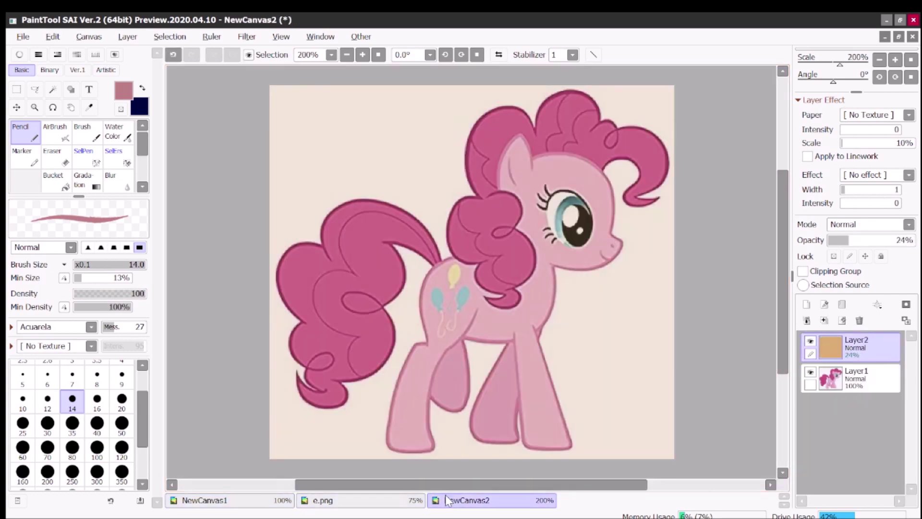
{"action": "left_click", "coordinate": [288, 442], "text": "alt"}
{"action": "left_click", "coordinate": [226, 501]}
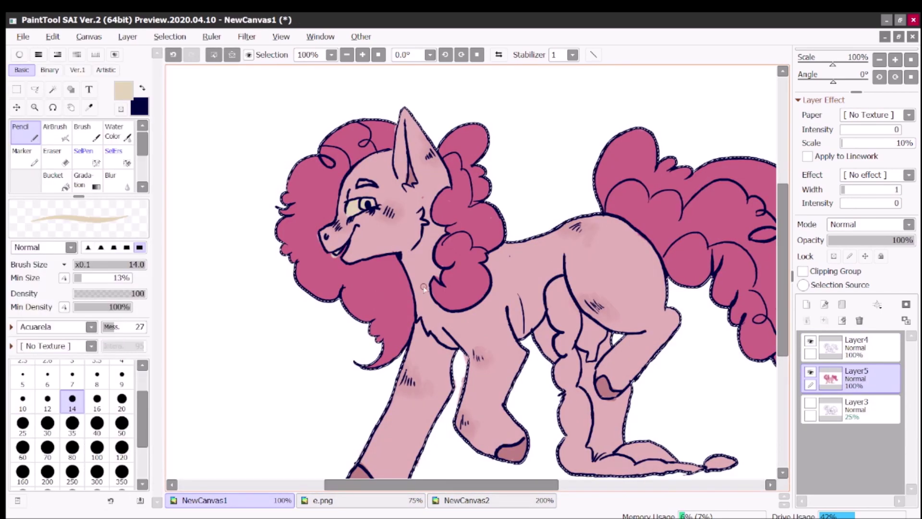
{"action": "scroll", "coordinate": [337, 193], "scroll_direction": "up", "scroll_amount": 3}
Step: Sample blue-green from the reference pony's eye and colour the iris with a 7 px pencil
{"action": "left_click", "coordinate": [73, 374]}
{"action": "scroll", "coordinate": [470, 269], "scroll_direction": "up", "scroll_amount": 3}
{"action": "key", "text": "ctrl+shift+n"}
{"action": "left_click", "coordinate": [466, 500]}
{"action": "left_click", "coordinate": [506, 206], "text": "alt"}
{"action": "left_click", "coordinate": [226, 500]}
{"action": "scroll", "coordinate": [433, 269], "scroll_direction": "down", "scroll_amount": 3}
{"action": "scroll", "coordinate": [432, 240], "scroll_direction": "up", "scroll_amount": 1}
Step: Place the new layer above the line art and paint a pale yellow eye highlight with a 3 px pencil
{"action": "left_click_drag", "start_coordinate": [822, 384], "coordinate": [846, 342]}
{"action": "left_click", "coordinate": [19, 54]}
{"action": "left_click", "coordinate": [72, 103]}
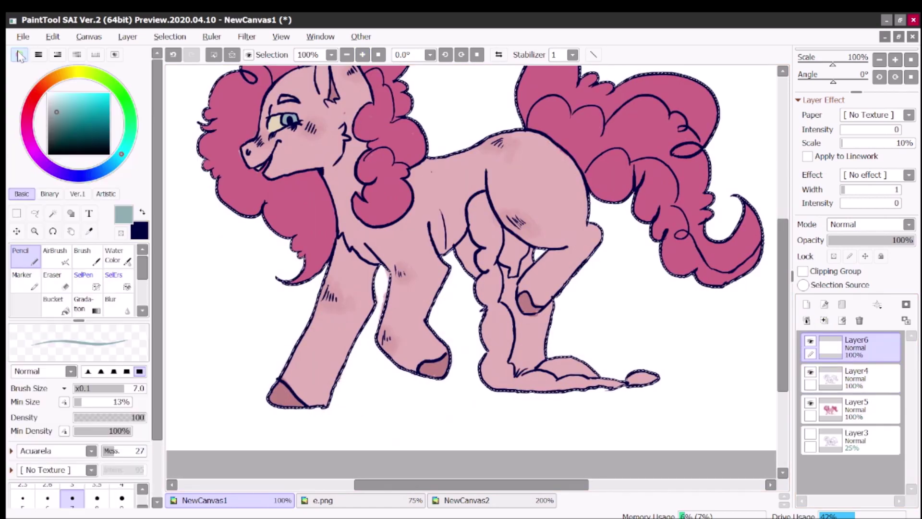
{"action": "left_click", "coordinate": [19, 54]}
{"action": "left_click", "coordinate": [73, 361]}
{"action": "left_click_drag", "start_coordinate": [288, 123], "coordinate": [401, 123]}
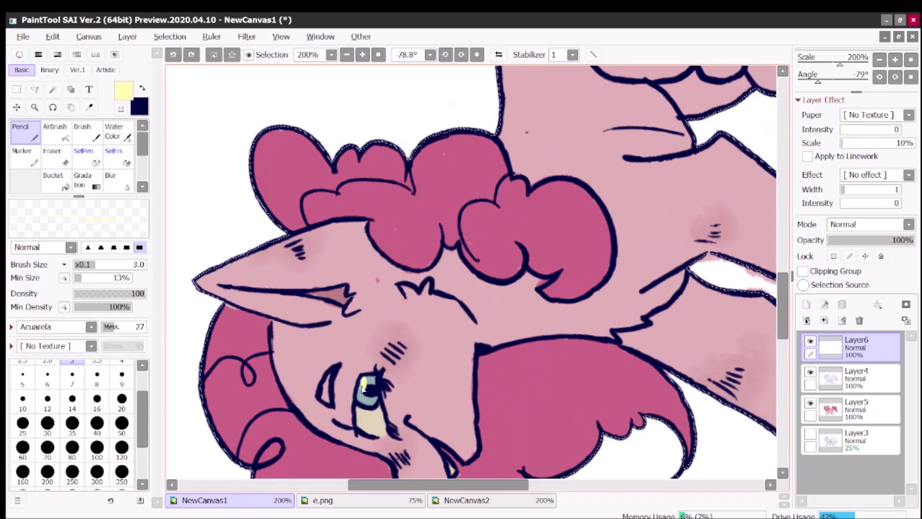
{"action": "left_click", "coordinate": [375, 55]}
{"action": "left_click", "coordinate": [379, 54]}
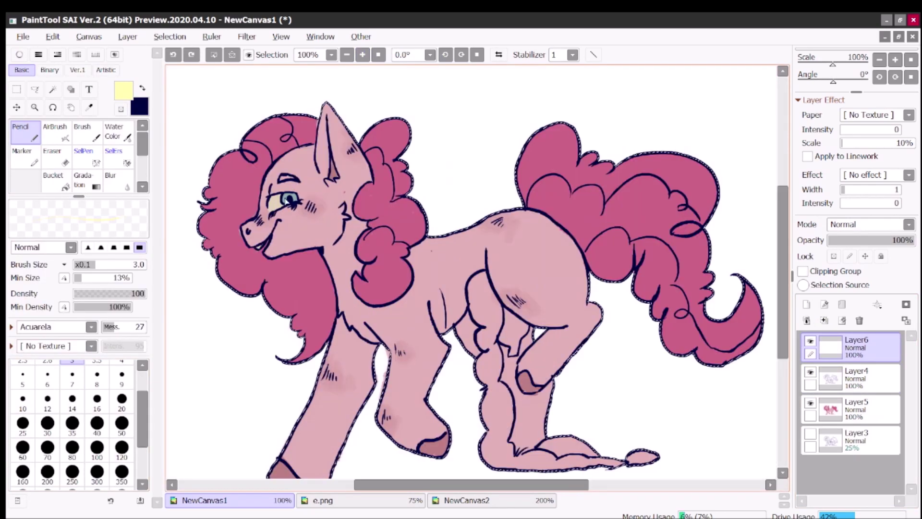
Step: Paint rose, grey-brown, grey and rust test swatches above the pony's back with a 100 px pencil
{"action": "scroll", "coordinate": [433, 269], "scroll_direction": "right", "scroll_amount": 2}
{"action": "left_click", "coordinate": [19, 54]}
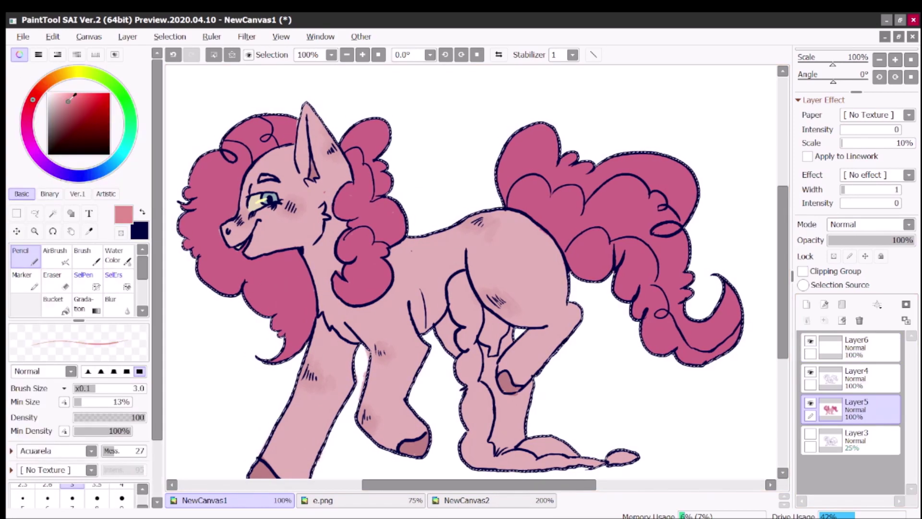
{"action": "scroll", "coordinate": [115, 468], "scroll_direction": "down", "scroll_amount": 3}
{"action": "left_click", "coordinate": [97, 451]}
{"action": "mouse_move", "coordinate": [463, 103]}
{"action": "left_mouse_down"}
{"action": "mouse_move", "coordinate": [432, 111]}
{"action": "mouse_move", "coordinate": [475, 104]}
{"action": "left_mouse_up"}
{"action": "scroll", "coordinate": [67, 120], "scroll_direction": "up", "scroll_amount": 3}
{"action": "left_click", "coordinate": [62, 113]}
{"action": "left_click", "coordinate": [54, 119]}
{"action": "left_click_drag", "start_coordinate": [450, 139], "coordinate": [456, 159]}
{"action": "left_click", "coordinate": [42, 88]}
{"action": "left_click", "coordinate": [71, 110]}
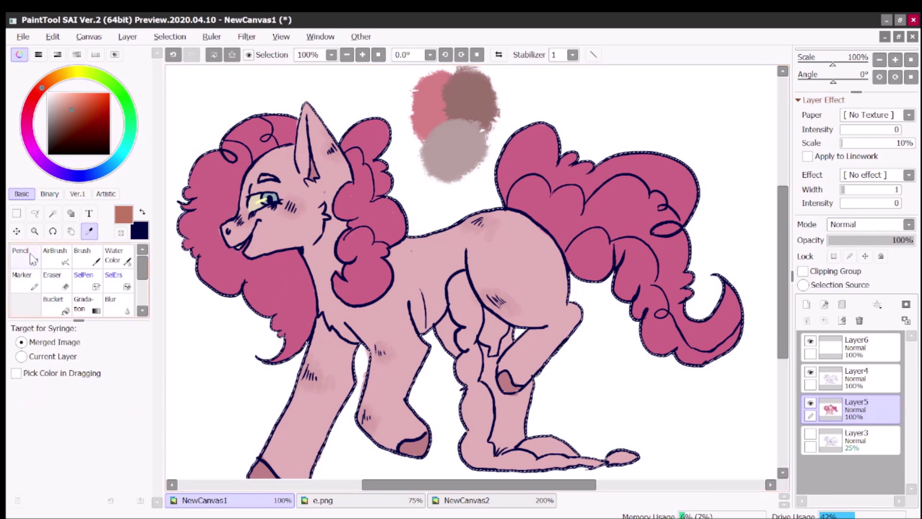
{"action": "left_click_drag", "start_coordinate": [502, 87], "coordinate": [511, 101]}
Step: Add a layer above the body colours and paint the hanging entrails with the swatch's rose using a 35 px pencil
{"action": "left_click", "coordinate": [807, 304]}
{"action": "left_click", "coordinate": [427, 96], "text": "alt"}
{"action": "left_click", "coordinate": [19, 55]}
{"action": "left_click", "coordinate": [72, 425]}
{"action": "scroll", "coordinate": [471, 240], "scroll_direction": "down", "scroll_amount": 3}
{"action": "left_click_drag", "start_coordinate": [463, 226], "coordinate": [475, 263]}
{"action": "left_click_drag", "start_coordinate": [463, 192], "coordinate": [456, 173]}
{"action": "mouse_move", "coordinate": [478, 208]}
{"action": "left_mouse_down"}
{"action": "mouse_move", "coordinate": [470, 278]}
{"action": "mouse_move", "coordinate": [504, 356]}
{"action": "mouse_move", "coordinate": [561, 354]}
{"action": "left_mouse_up"}
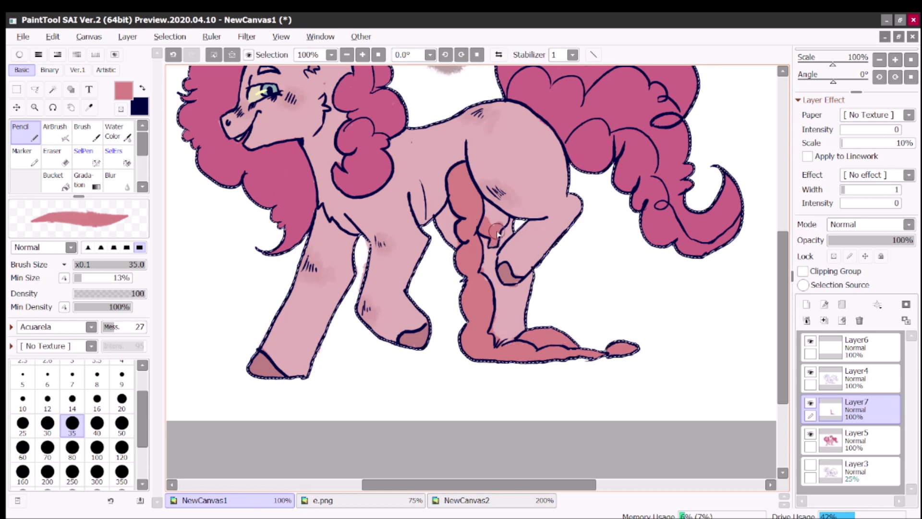
Step: Lock the entrails layer's transparency and recolour the end piece rust, the ground lump grey and the belly flap grey-brown from the swatches
{"action": "scroll", "coordinate": [527, 343], "scroll_direction": "up", "scroll_amount": 3}
{"action": "left_click", "coordinate": [504, 91], "text": "alt"}
{"action": "left_click_drag", "start_coordinate": [604, 444], "coordinate": [630, 459]}
{"action": "left_click", "coordinate": [470, 144], "text": "alt"}
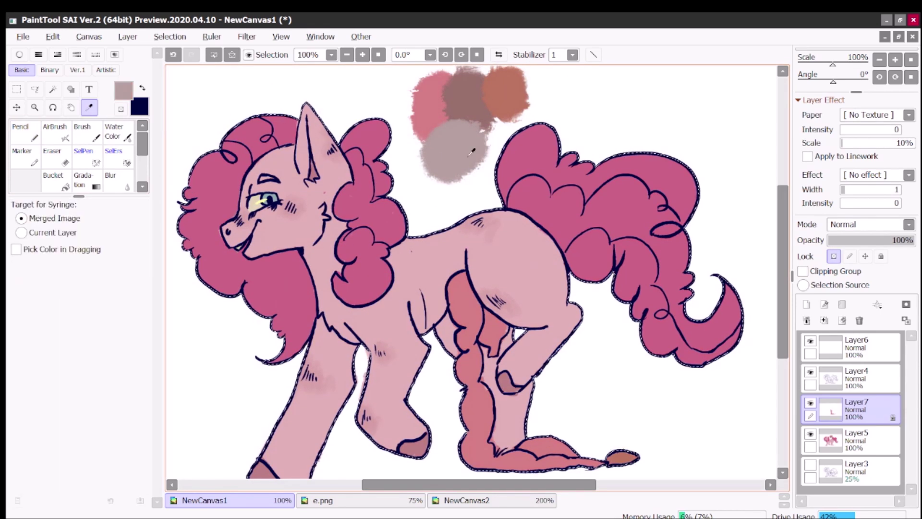
{"action": "left_click_drag", "start_coordinate": [577, 442], "coordinate": [529, 449]}
{"action": "left_click", "coordinate": [490, 333], "text": "alt"}
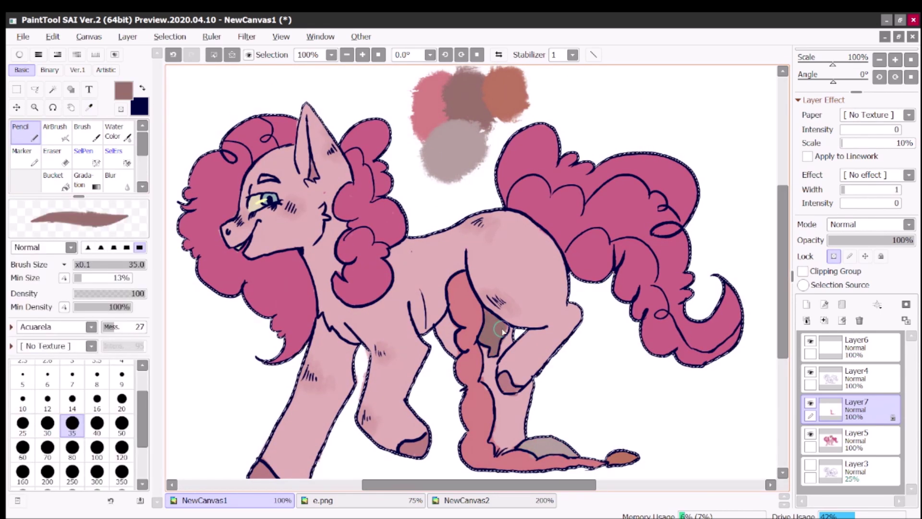
Step: Clear the selection, add a layer beneath the line art and set a dark red 14 px pencil with the Shape Cross Diss shape
{"action": "key", "text": "minus"}
{"action": "left_click", "coordinate": [807, 304]}
{"action": "key", "text": "ctrl+d"}
{"action": "left_click", "coordinate": [19, 55]}
{"action": "left_click", "coordinate": [103, 98]}
{"action": "left_click", "coordinate": [20, 55]}
{"action": "left_click", "coordinate": [72, 398]}
{"action": "left_click", "coordinate": [91, 326]}
{"action": "left_click_drag", "start_coordinate": [336, 380], "coordinate": [369, 404]}
{"action": "key", "text": "ctrl+z"}
{"action": "left_click_drag", "start_coordinate": [255, 365], "coordinate": [274, 423]}
{"action": "key", "text": "ctrl+z"}
{"action": "scroll", "coordinate": [91, 327], "scroll_direction": "down", "scroll_amount": 1}
{"action": "left_click_drag", "start_coordinate": [195, 336], "coordinate": [332, 432]}
{"action": "key", "text": "ctrl+z"}
Step: Switch the pencil to a 100 px Arrow shape and paint red blood spatter on the flank around the wound
{"action": "left_click_drag", "start_coordinate": [268, 332], "coordinate": [322, 438]}
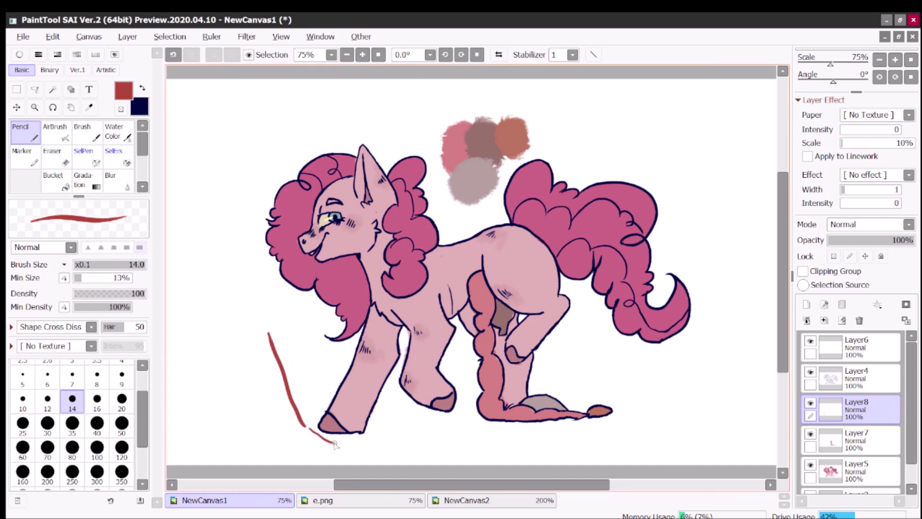
{"action": "key", "text": "ctrl+z"}
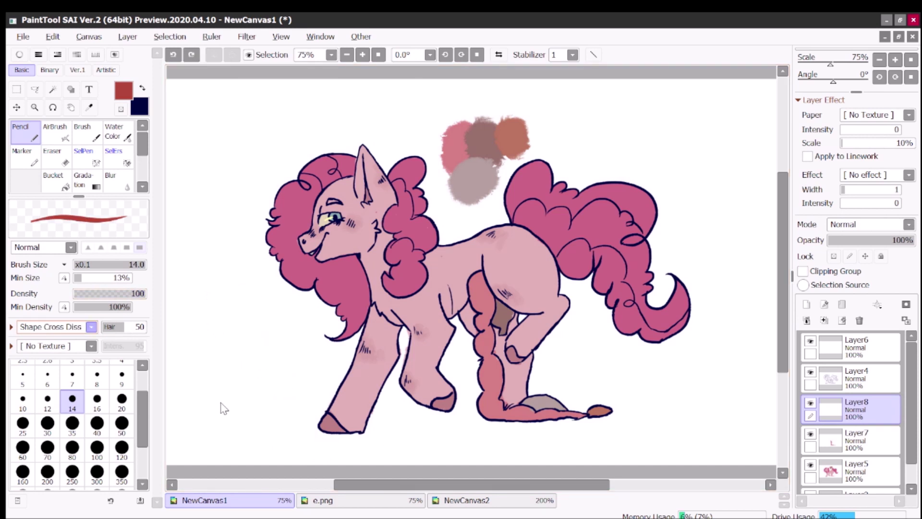
{"action": "scroll", "coordinate": [87, 329], "scroll_direction": "down", "scroll_amount": 1}
{"action": "left_click", "coordinate": [97, 448]}
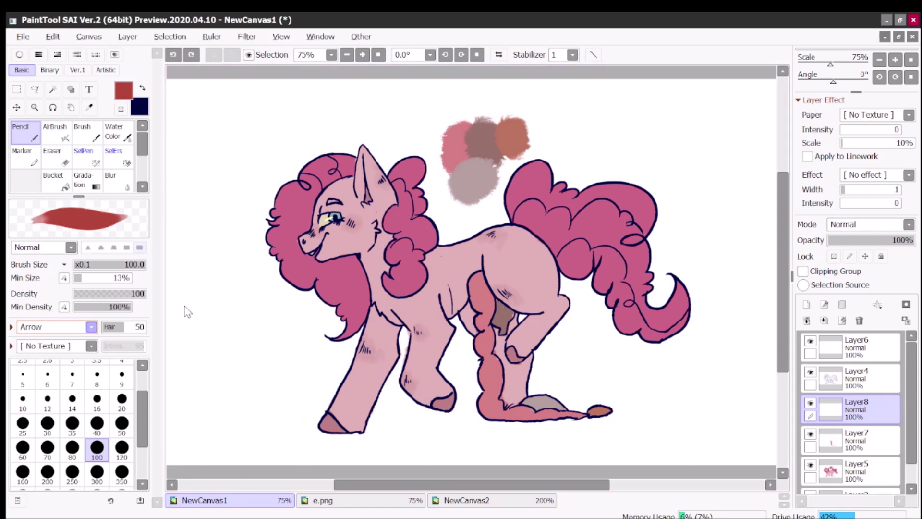
{"action": "scroll", "coordinate": [471, 273], "scroll_direction": "up", "scroll_amount": 4}
{"action": "mouse_move", "coordinate": [290, 235]}
{"action": "left_mouse_down"}
{"action": "mouse_move", "coordinate": [269, 266]}
{"action": "mouse_move", "coordinate": [247, 338]}
{"action": "left_mouse_up"}
Step: Try a 35 px artistic pencil with Blots&Noise shape and Paper texture for the blood beside the wound
{"action": "left_click", "coordinate": [49, 70]}
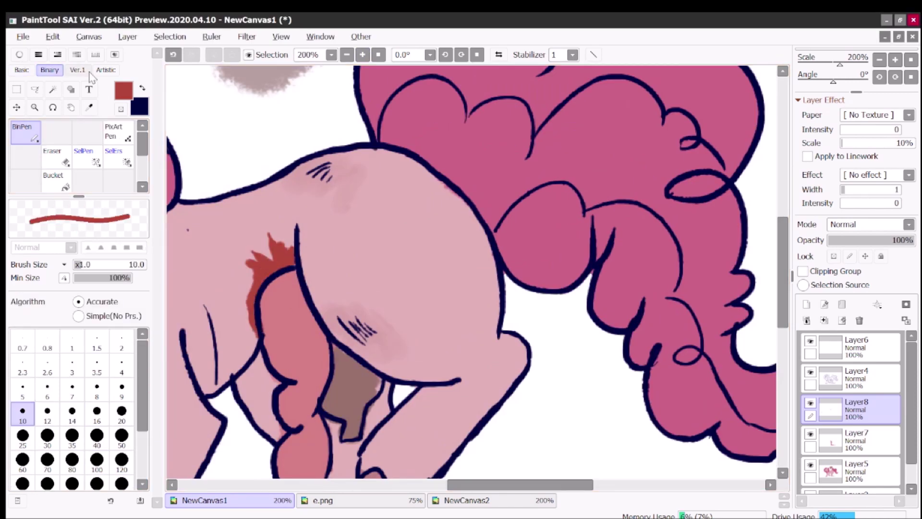
{"action": "left_click", "coordinate": [106, 69]}
{"action": "scroll", "coordinate": [360, 304], "scroll_direction": "left", "scroll_amount": 3}
{"action": "left_click_drag", "start_coordinate": [361, 305], "coordinate": [345, 264]}
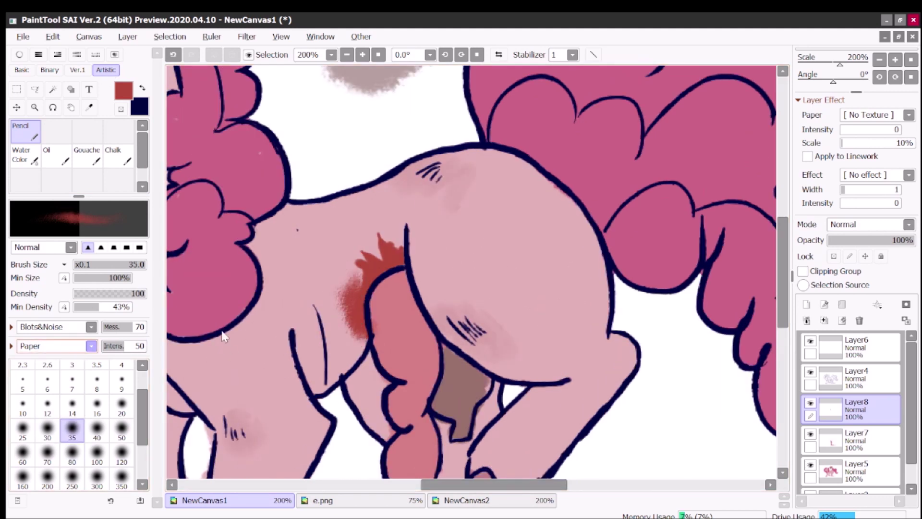
{"action": "left_click_drag", "start_coordinate": [360, 312], "coordinate": [341, 255]}
{"action": "left_click", "coordinate": [21, 69]}
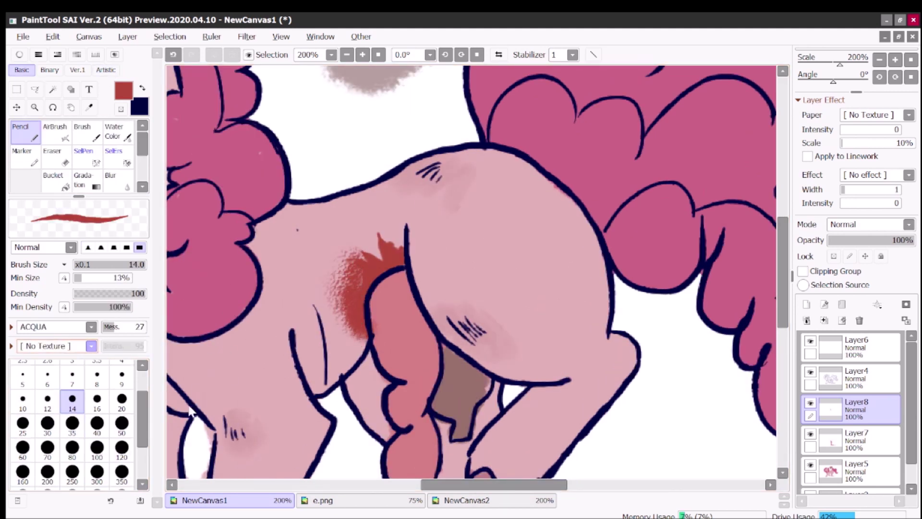
{"action": "key", "text": "ctrl+z"}
Step: Paint red blood streaks down the hanging entrails and along their shaded edge with a 14 px ACQUA pencil
{"action": "mouse_move", "coordinate": [358, 336]}
{"action": "left_mouse_down"}
{"action": "mouse_move", "coordinate": [337, 261]}
{"action": "mouse_move", "coordinate": [394, 370]}
{"action": "left_mouse_up"}
{"action": "mouse_move", "coordinate": [384, 274]}
{"action": "left_mouse_down"}
{"action": "mouse_move", "coordinate": [427, 408]}
{"action": "mouse_move", "coordinate": [432, 465]}
{"action": "left_mouse_up"}
{"action": "scroll", "coordinate": [432, 465], "scroll_direction": "down", "scroll_amount": 4}
{"action": "mouse_move", "coordinate": [384, 233]}
{"action": "left_mouse_down"}
{"action": "mouse_move", "coordinate": [415, 392]}
{"action": "mouse_move", "coordinate": [408, 464]}
{"action": "left_mouse_up"}
{"action": "key", "text": "ctrl+z"}
{"action": "left_click_drag", "start_coordinate": [411, 408], "coordinate": [408, 463]}
{"action": "left_click_drag", "start_coordinate": [423, 235], "coordinate": [420, 449]}
{"action": "key", "text": "ctrl+z"}
Step: Add red blood around the belly flap and paint a long pool along the ground past the entrails' end piece
{"action": "scroll", "coordinate": [377, 228], "scroll_direction": "right", "scroll_amount": 3}
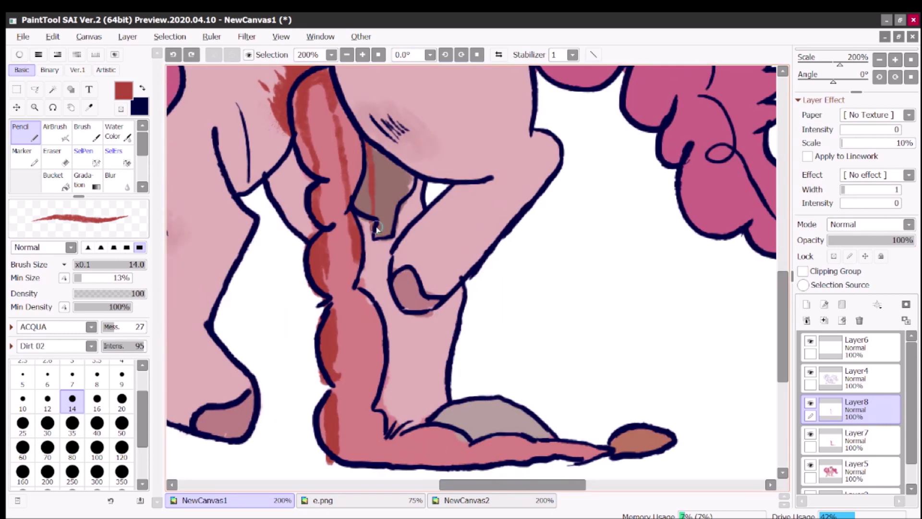
{"action": "scroll", "coordinate": [641, 470], "scroll_direction": "down", "scroll_amount": 3}
{"action": "left_click_drag", "start_coordinate": [579, 461], "coordinate": [633, 464]}
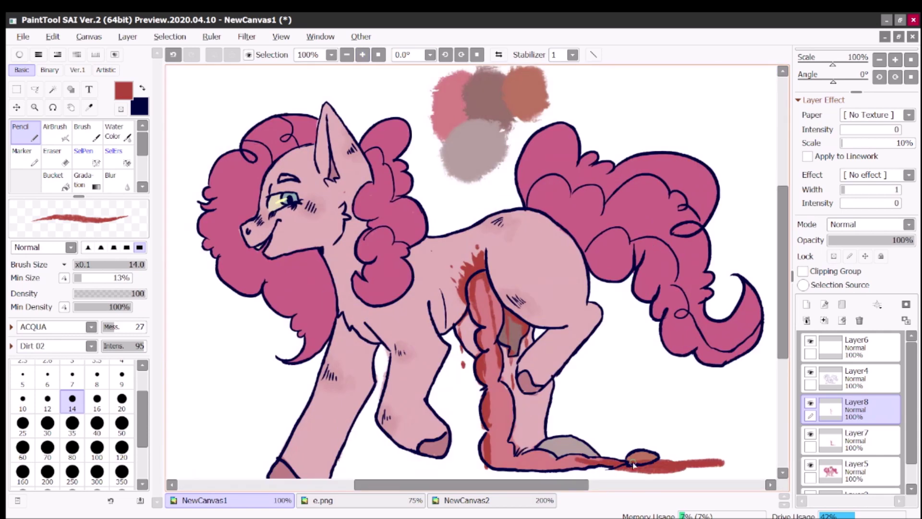
Step: Choose a darker red and deepen the blood at the wound, along the entrails and through the ground pool
{"action": "scroll", "coordinate": [642, 465], "scroll_direction": "up", "scroll_amount": 2}
{"action": "left_click", "coordinate": [19, 55]}
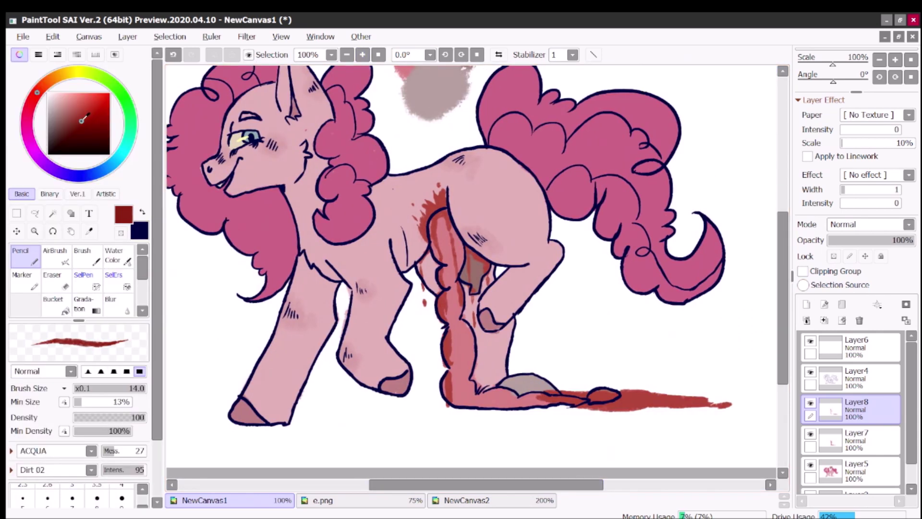
{"action": "left_click", "coordinate": [430, 175], "text": "alt"}
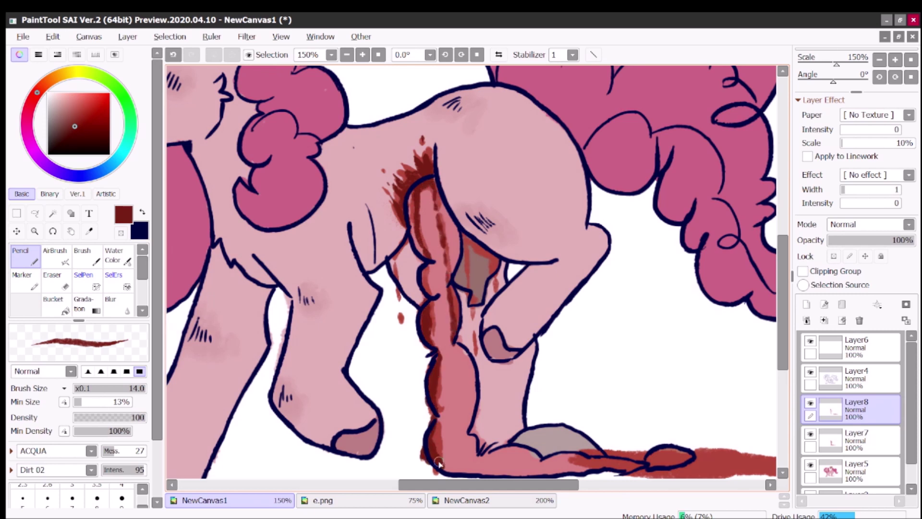
{"action": "scroll", "coordinate": [438, 465], "scroll_direction": "down", "scroll_amount": 4}
{"action": "left_click_drag", "start_coordinate": [441, 373], "coordinate": [764, 368]}
{"action": "scroll", "coordinate": [633, 375], "scroll_direction": "right", "scroll_amount": 3}
{"action": "left_click_drag", "start_coordinate": [633, 374], "coordinate": [767, 382]}
{"action": "left_click_drag", "start_coordinate": [685, 372], "coordinate": [728, 374]}
{"action": "scroll", "coordinate": [471, 269], "scroll_direction": "down", "scroll_amount": 3}
Step: Rotate the canvas 90° and erase long thin gaps in the ground pool with a 7 px eraser, breaking it into streaks
{"action": "scroll", "coordinate": [471, 269], "scroll_direction": "up", "scroll_amount": 4}
{"action": "key", "text": "End"}
{"action": "key", "text": "End"}
{"action": "key", "text": "End"}
{"action": "key", "text": "End"}
{"action": "key", "text": "End"}
{"action": "key", "text": "End"}
{"action": "left_click", "coordinate": [65, 296]}
{"action": "left_click", "coordinate": [66, 288]}
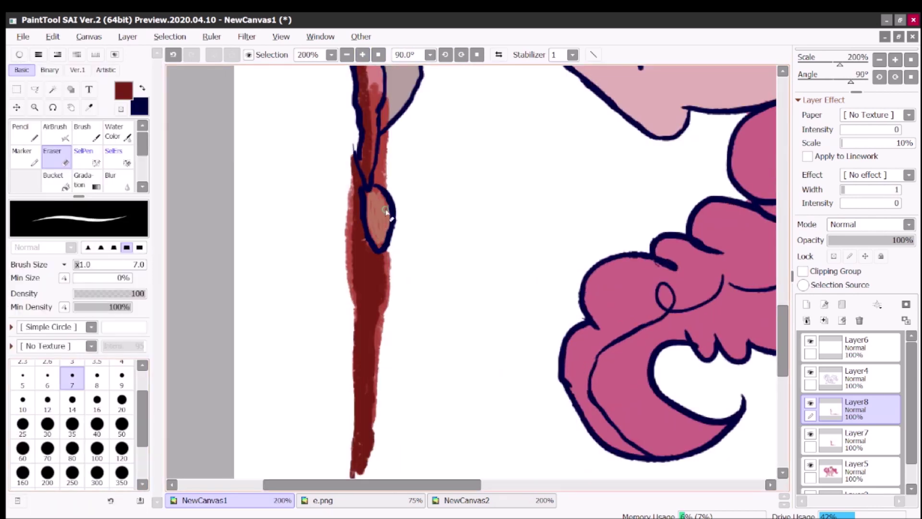
{"action": "scroll", "coordinate": [596, 216], "scroll_direction": "down", "scroll_amount": 3}
{"action": "left_click_drag", "start_coordinate": [374, 219], "coordinate": [357, 69]}
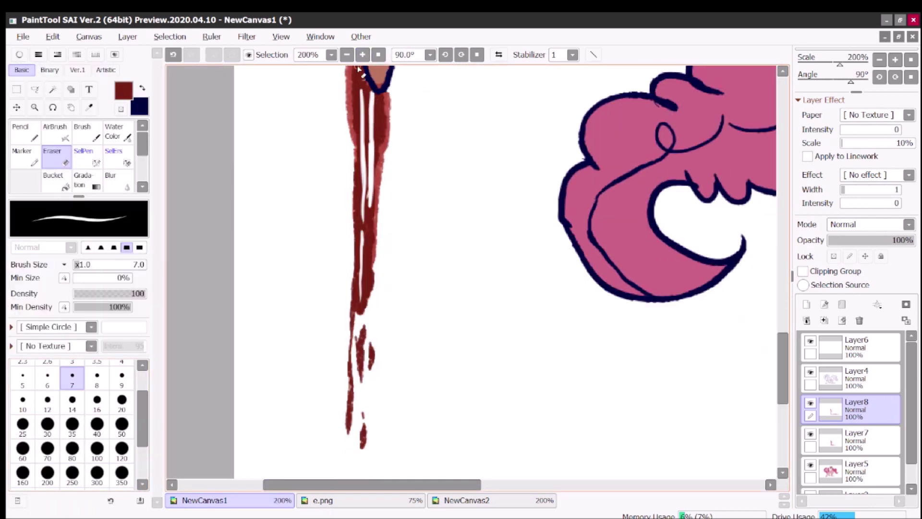
{"action": "key", "text": "ctrl+z"}
{"action": "scroll", "coordinate": [365, 193], "scroll_direction": "up", "scroll_amount": 3}
{"action": "left_click_drag", "start_coordinate": [354, 144], "coordinate": [356, 197]}
{"action": "left_click_drag", "start_coordinate": [397, 244], "coordinate": [370, 431]}
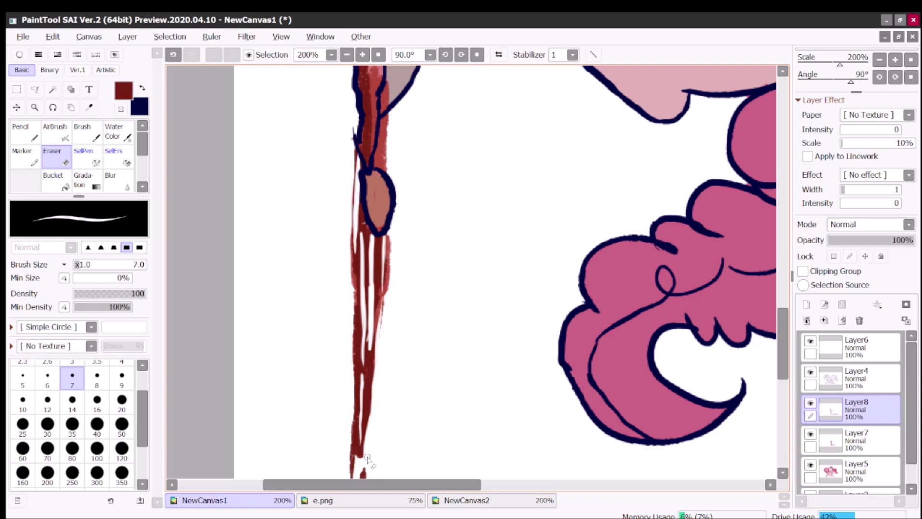
Step: Reset the canvas rotation and add dark red pencil spatter to the hind legs, raised hoof, flank and ground
{"action": "scroll", "coordinate": [464, 55], "scroll_direction": "down", "scroll_amount": 5}
{"action": "scroll", "coordinate": [660, 215], "scroll_direction": "up", "scroll_amount": 3}
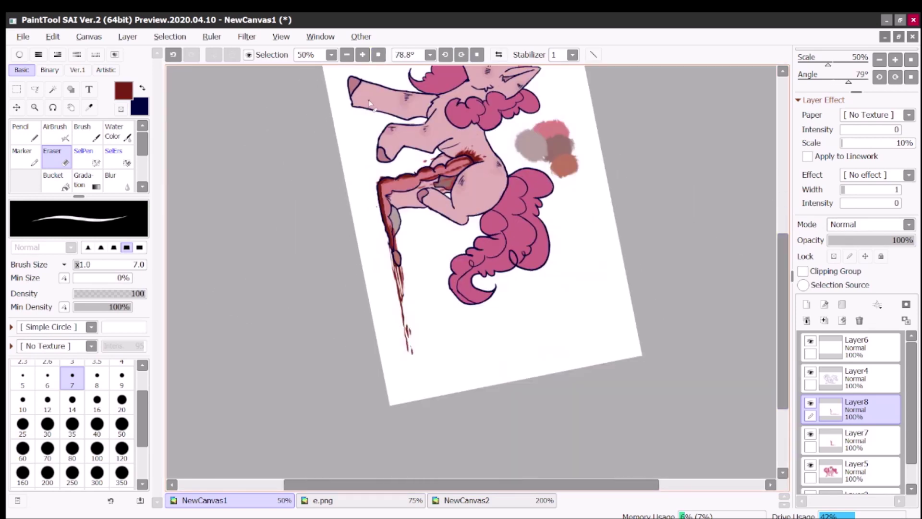
{"action": "key", "text": "Home"}
{"action": "scroll", "coordinate": [255, 262], "scroll_direction": "down", "scroll_amount": 3}
{"action": "scroll", "coordinate": [494, 374], "scroll_direction": "up", "scroll_amount": 3}
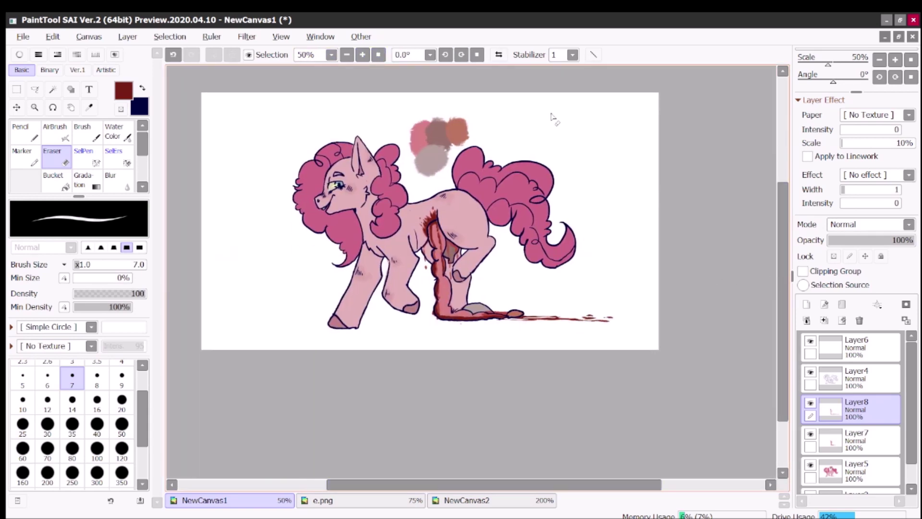
{"action": "key", "text": "n"}
{"action": "left_click_drag", "start_coordinate": [417, 278], "coordinate": [431, 348]}
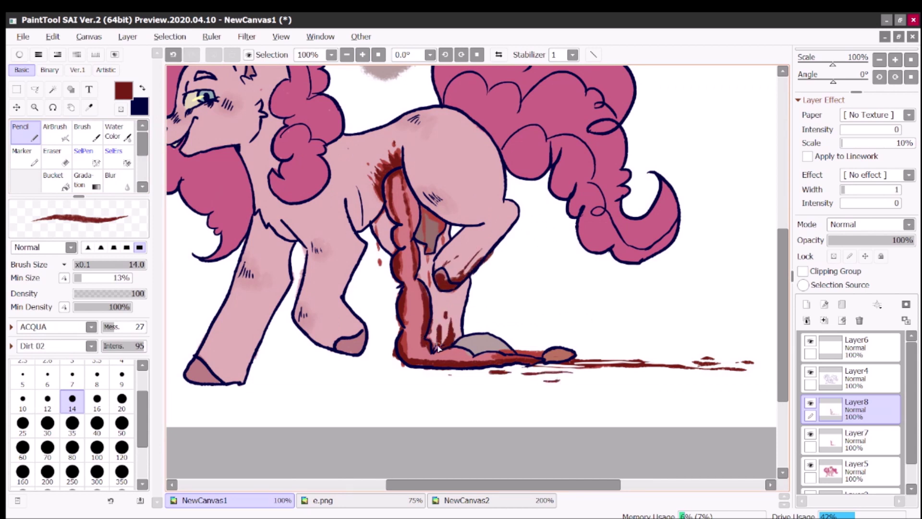
{"action": "scroll", "coordinate": [539, 435], "scroll_direction": "left", "scroll_amount": 3}
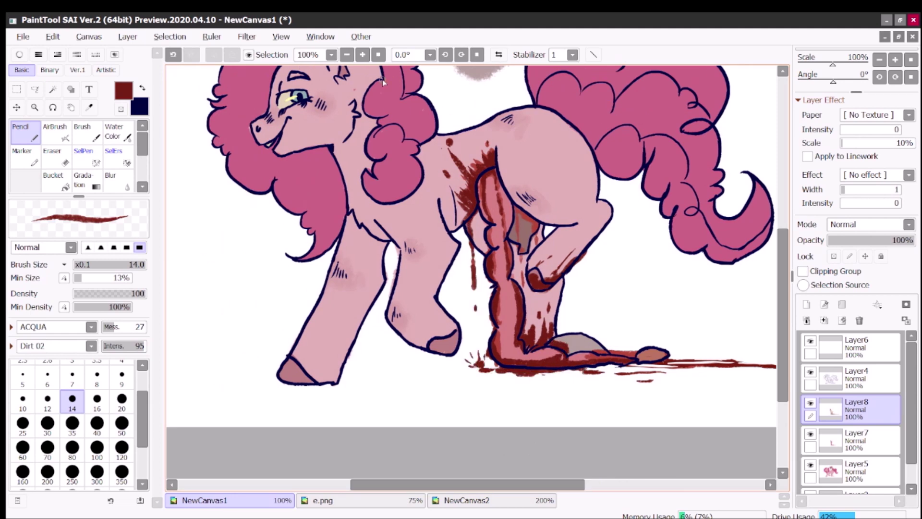
Step: Choose a pale cream colour and paint shiny highlights on the entrails, wound rim, blood, ground lump and end piece
{"action": "scroll", "coordinate": [383, 81], "scroll_direction": "up", "scroll_amount": 3}
{"action": "scroll", "coordinate": [383, 82], "scroll_direction": "down", "scroll_amount": 1}
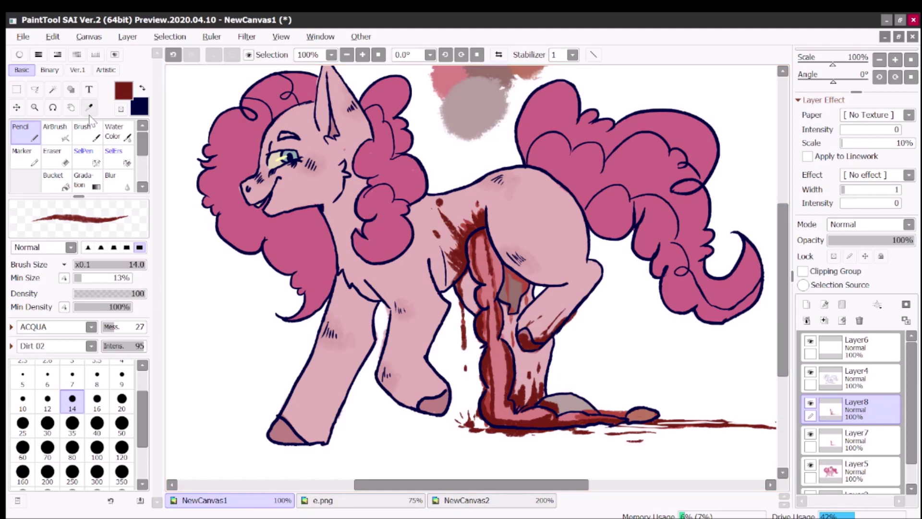
{"action": "left_click", "coordinate": [19, 55]}
{"action": "left_click", "coordinate": [481, 327], "text": "alt"}
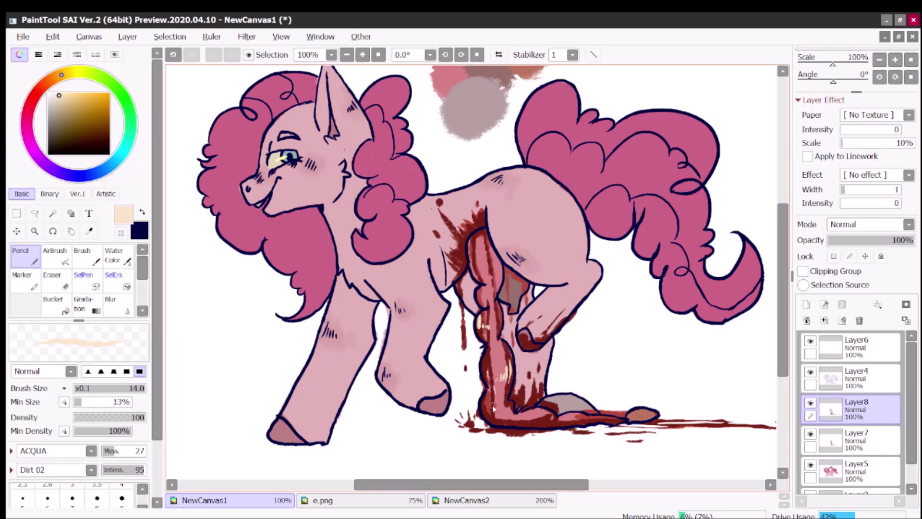
{"action": "mouse_move", "coordinate": [474, 237]}
{"action": "left_mouse_down"}
{"action": "mouse_move", "coordinate": [490, 309]}
{"action": "mouse_move", "coordinate": [485, 400]}
{"action": "mouse_move", "coordinate": [511, 427]}
{"action": "left_mouse_up"}
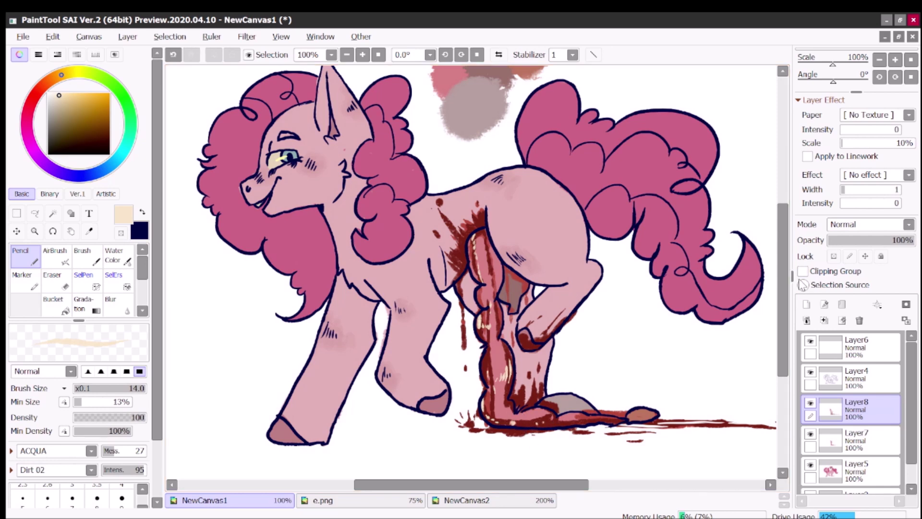
{"action": "scroll", "coordinate": [538, 425], "scroll_direction": "down", "scroll_amount": 2}
{"action": "left_click_drag", "start_coordinate": [553, 340], "coordinate": [584, 346]}
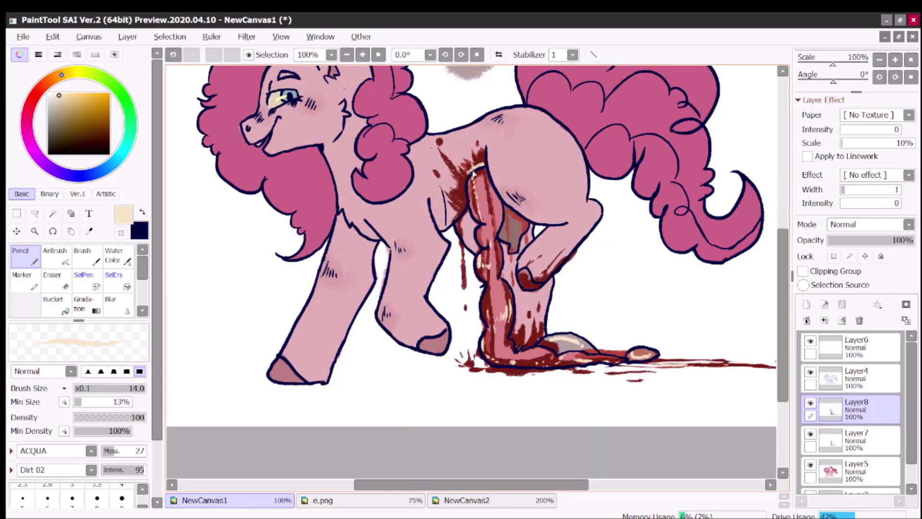
{"action": "scroll", "coordinate": [450, 164], "scroll_direction": "down", "scroll_amount": 3}
{"action": "scroll", "coordinate": [562, 369], "scroll_direction": "up", "scroll_amount": 3}
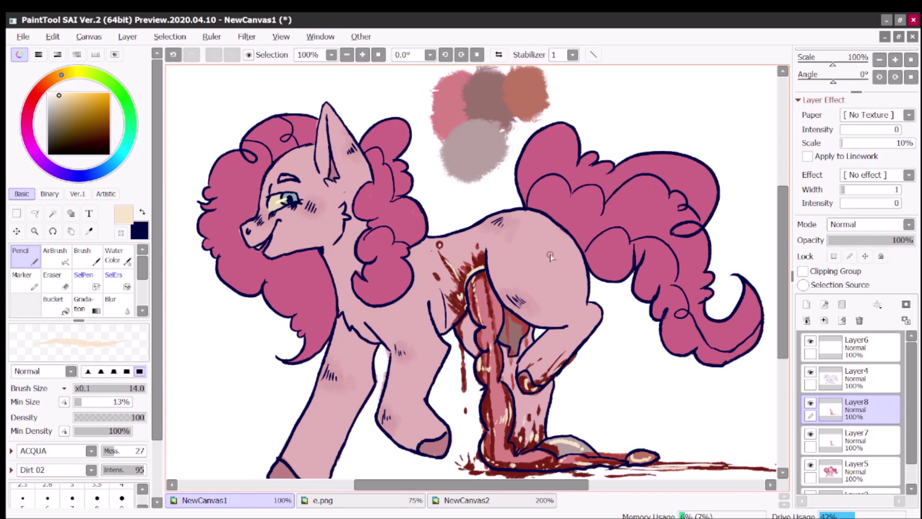
Step: Add a Multiply layer below the blood layer and paint tan shadows on the neck, chest, belly, legs and entrails
{"action": "scroll", "coordinate": [501, 331], "scroll_direction": "down", "scroll_amount": 3}
{"action": "left_click", "coordinate": [827, 450]}
{"action": "left_click", "coordinate": [65, 115]}
{"action": "left_click", "coordinate": [807, 304]}
{"action": "scroll", "coordinate": [596, 236], "scroll_direction": "up", "scroll_amount": 1}
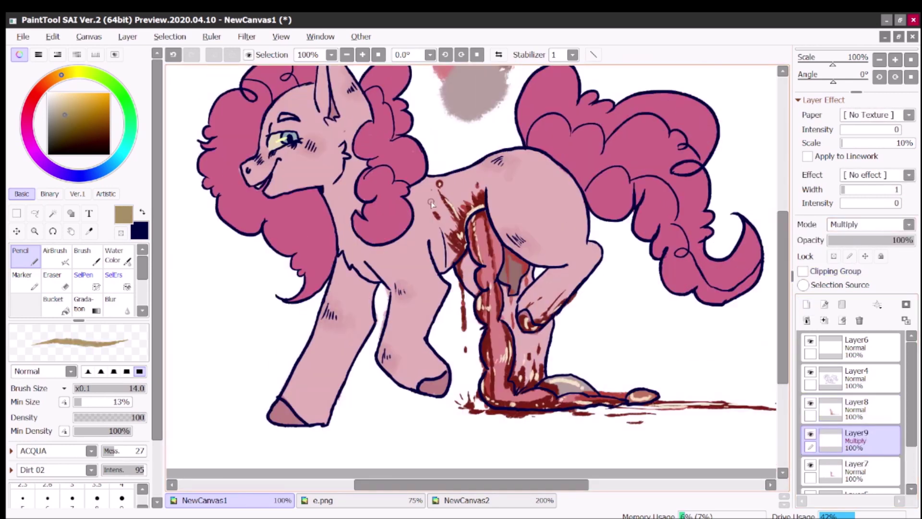
{"action": "mouse_move", "coordinate": [522, 382]}
{"action": "left_mouse_down"}
{"action": "mouse_move", "coordinate": [546, 337]}
{"action": "mouse_move", "coordinate": [548, 372]}
{"action": "left_mouse_up"}
{"action": "key", "text": "e"}
{"action": "key", "text": "n"}
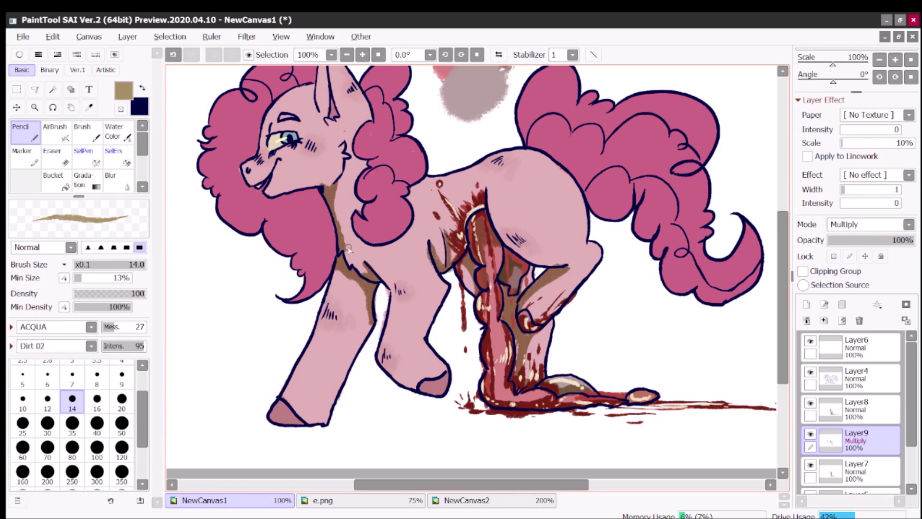
Step: Shade the face, inner mane curls and tail base in tan, and set the Multiply layer's opacity to 42%
{"action": "scroll", "coordinate": [568, 210], "scroll_direction": "up", "scroll_amount": 3}
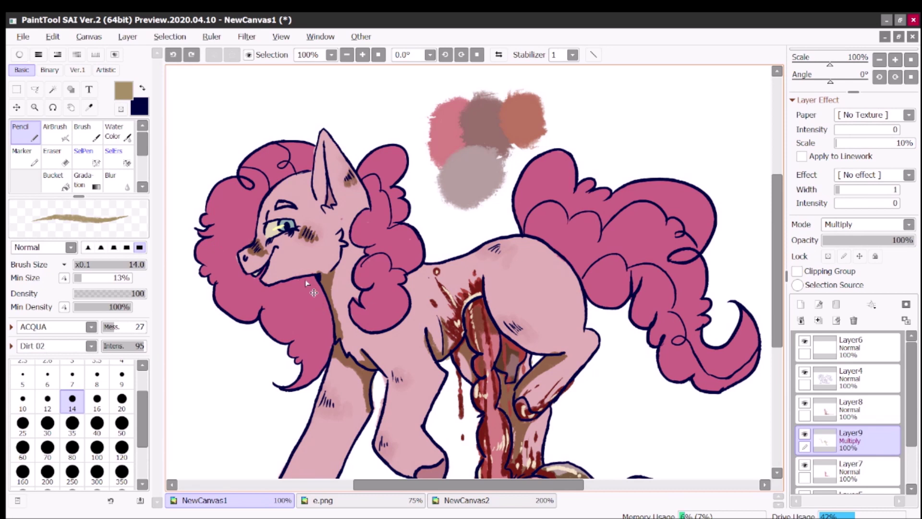
{"action": "left_click_drag", "start_coordinate": [306, 282], "coordinate": [298, 388]}
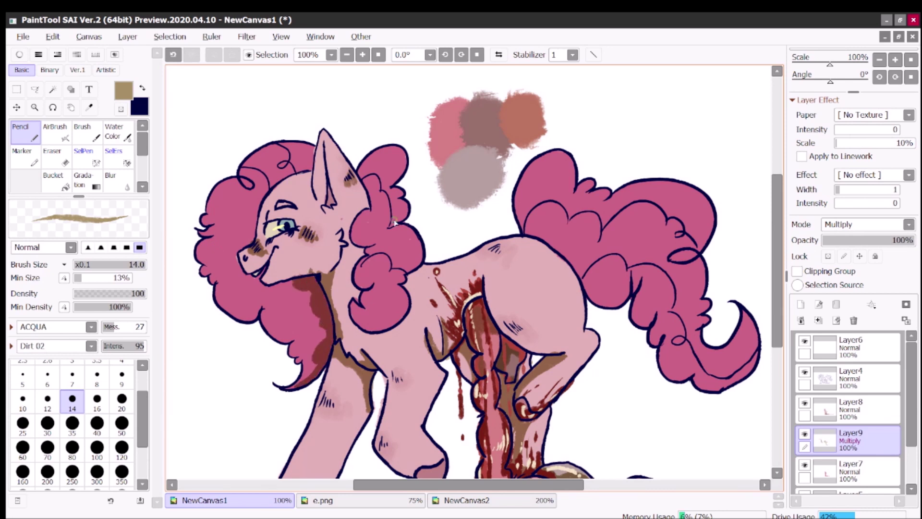
{"action": "key", "text": "ctrl+z"}
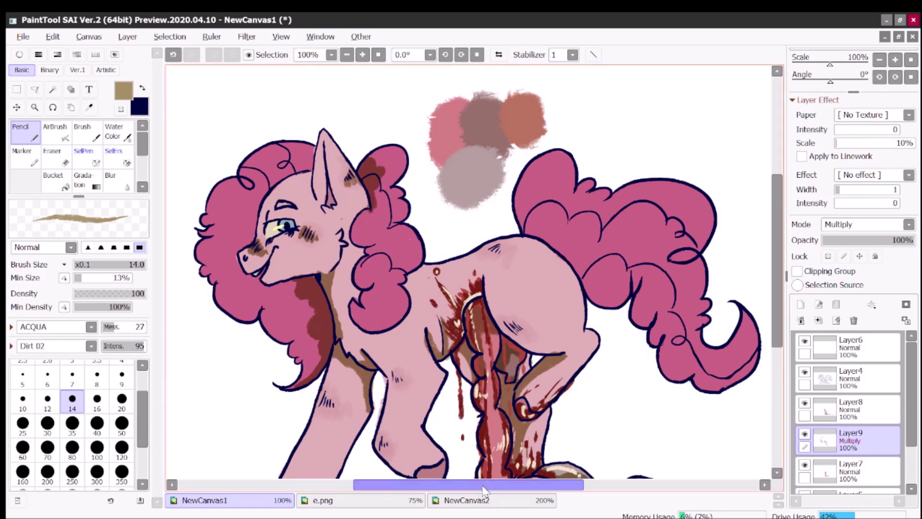
{"action": "scroll", "coordinate": [434, 250], "scroll_direction": "right", "scroll_amount": 3}
{"action": "scroll", "coordinate": [470, 290], "scroll_direction": "down", "scroll_amount": 1}
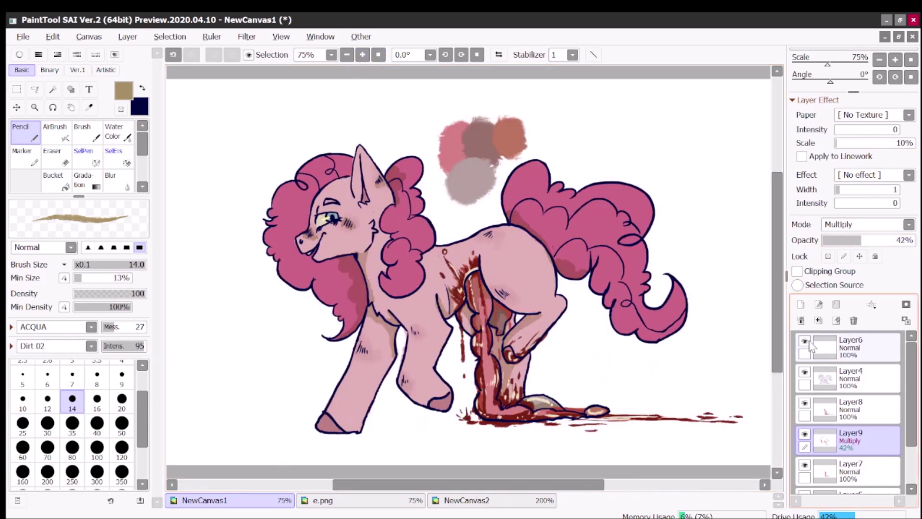
Step: Merge the entrails, shading and blood layers down into the body colour layer
{"action": "left_click", "coordinate": [850, 470]}
{"action": "key", "text": "ctrl+e"}
{"action": "left_click", "coordinate": [851, 382]}
{"action": "key", "text": "ctrl+e"}
{"action": "left_click", "coordinate": [851, 353]}
{"action": "key", "text": "ctrl+e"}
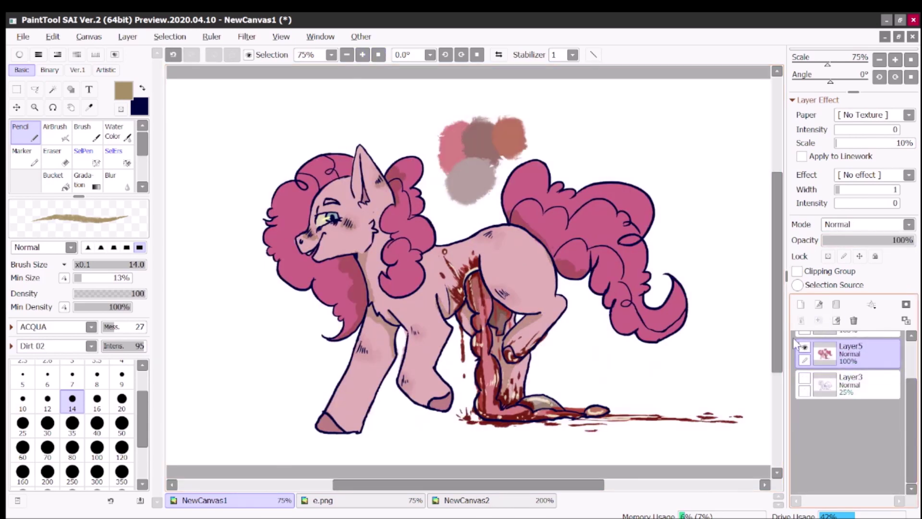
Step: Add a layer above the merged colours and paint cream highlights on the face, ear and mane curls with a 7 px pencil
{"action": "key", "text": "ctrl+shift+n"}
{"action": "left_click", "coordinate": [73, 375]}
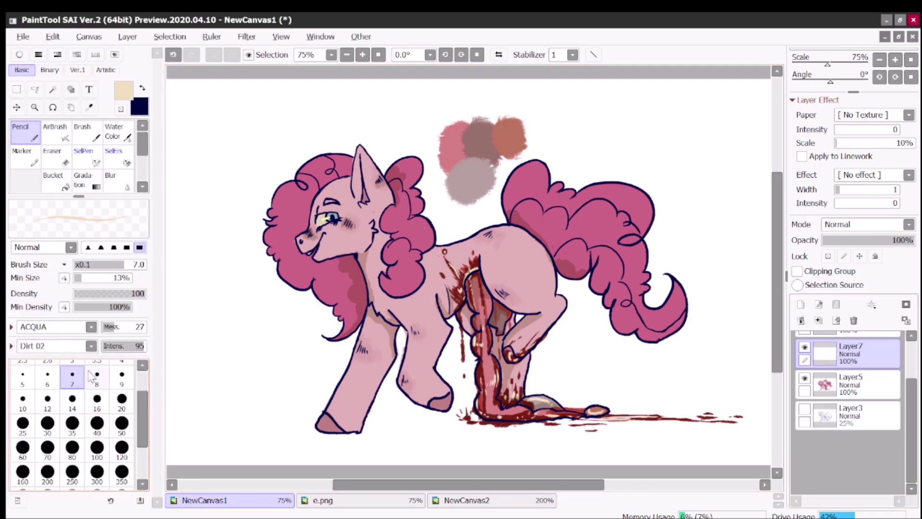
{"action": "scroll", "coordinate": [373, 212], "scroll_direction": "up", "scroll_amount": 2}
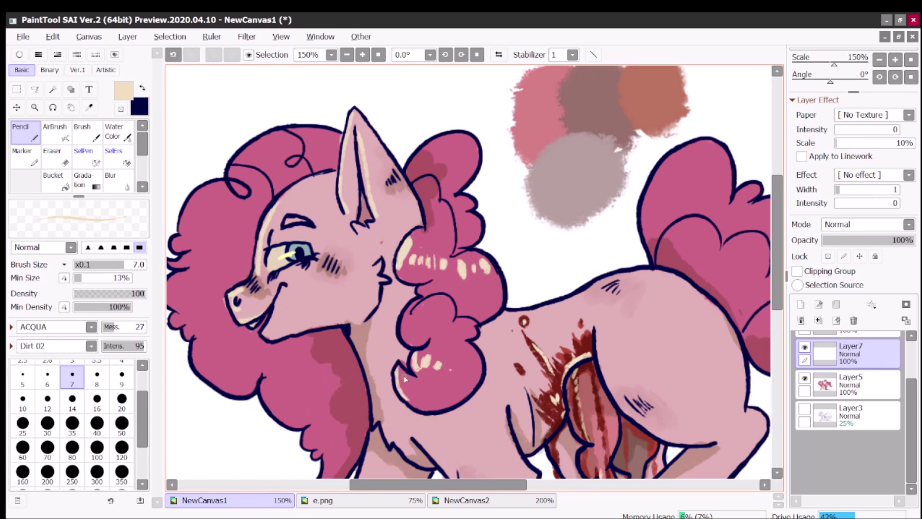
{"action": "scroll", "coordinate": [336, 204], "scroll_direction": "left", "scroll_amount": 3}
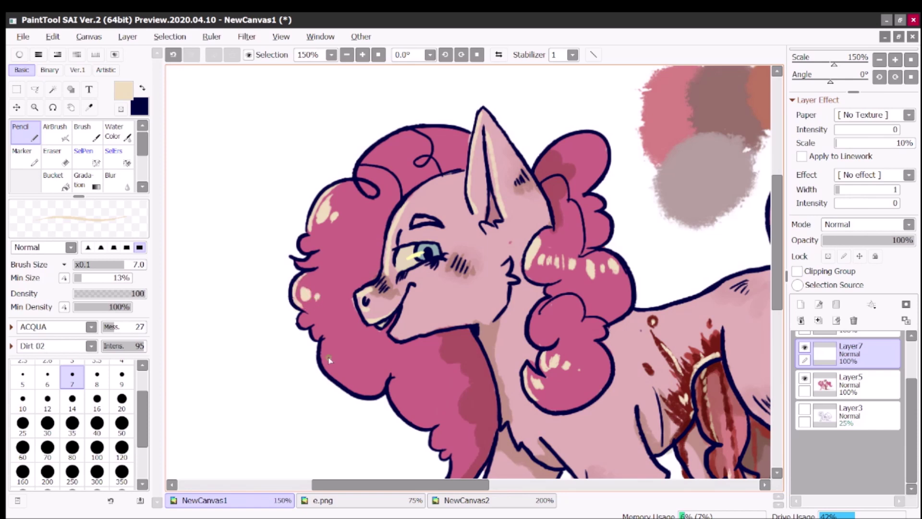
{"action": "scroll", "coordinate": [349, 356], "scroll_direction": "down", "scroll_amount": 3}
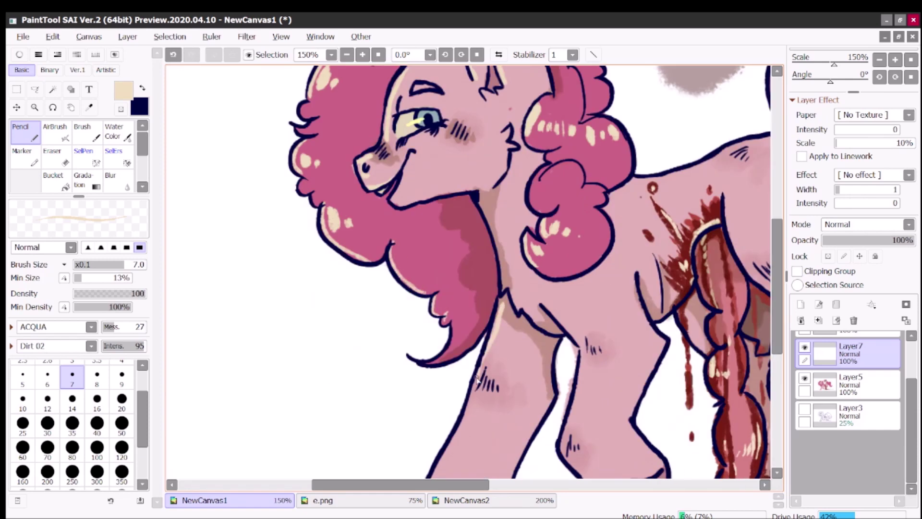
Step: Paint cream highlights along the front edges of both forelegs, the front hoof and the neck
{"action": "left_click_drag", "start_coordinate": [489, 347], "coordinate": [473, 394]}
{"action": "scroll", "coordinate": [474, 393], "scroll_direction": "down", "scroll_amount": 2}
{"action": "left_click_drag", "start_coordinate": [480, 278], "coordinate": [420, 401]}
{"action": "scroll", "coordinate": [456, 199], "scroll_direction": "right", "scroll_amount": 2}
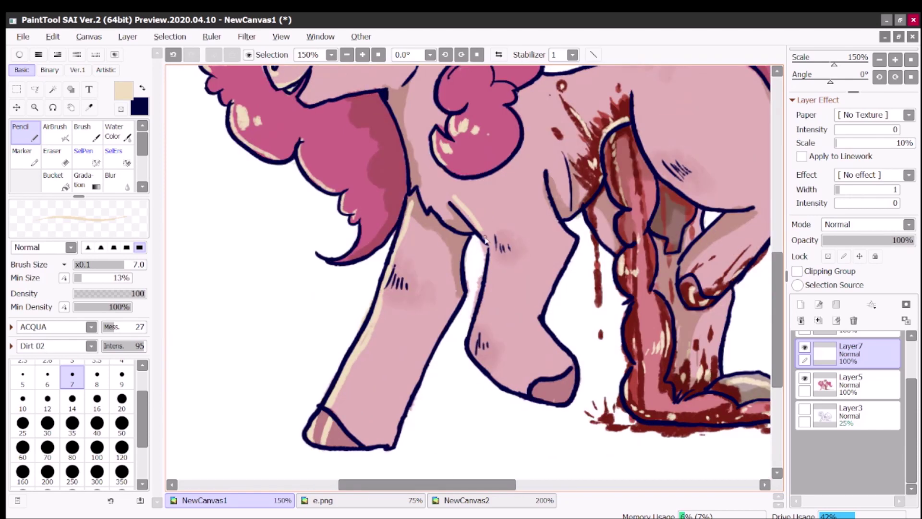
{"action": "scroll", "coordinate": [527, 252], "scroll_direction": "up", "scroll_amount": 3}
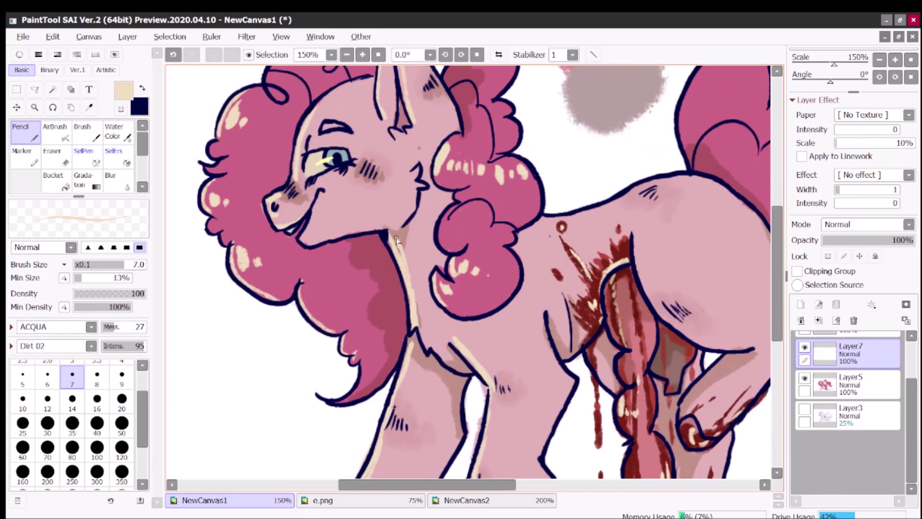
Step: Paint cream highlights on the tail curls and along the pony's back, haunch and hind leg
{"action": "scroll", "coordinate": [394, 79], "scroll_direction": "down", "scroll_amount": 4}
{"action": "scroll", "coordinate": [376, 262], "scroll_direction": "up", "scroll_amount": 3}
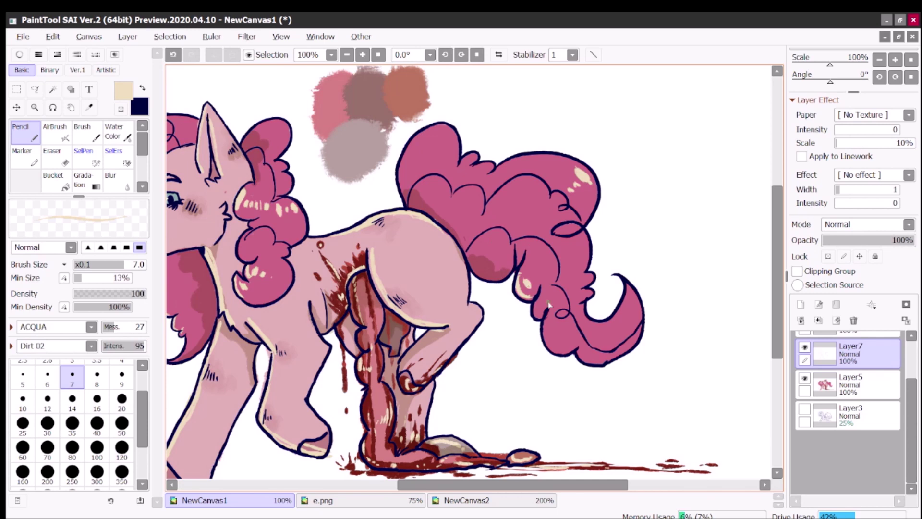
{"action": "scroll", "coordinate": [399, 95], "scroll_direction": "down", "scroll_amount": 2}
Step: Add a layer above the merged body colours, and erase the colour test swatches above the pony's back from the colour layer
{"action": "left_click", "coordinate": [801, 304]}
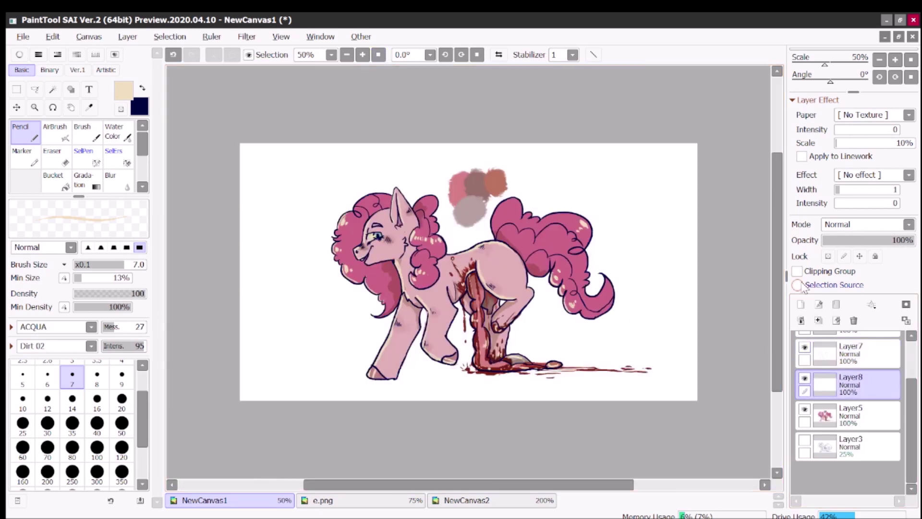
{"action": "left_click", "coordinate": [807, 464]}
{"action": "left_click", "coordinate": [804, 464]}
{"action": "left_click", "coordinate": [805, 464]}
{"action": "key", "text": "e"}
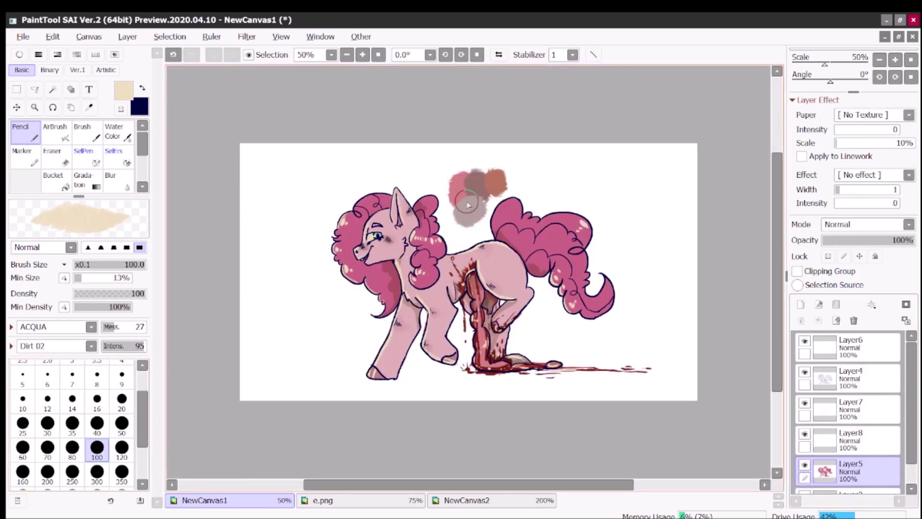
{"action": "left_click_drag", "start_coordinate": [456, 180], "coordinate": [499, 216]}
{"action": "scroll", "coordinate": [769, 373], "scroll_direction": "up", "scroll_amount": 1}
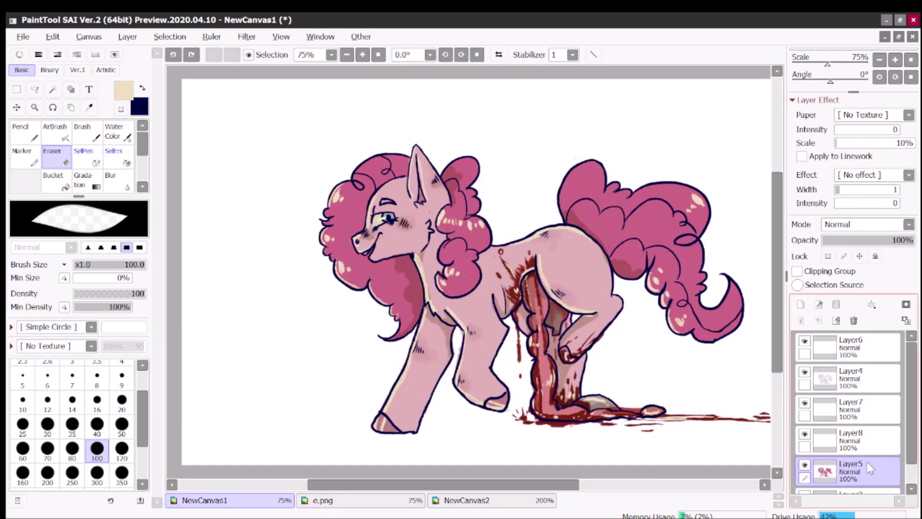
Step: Airbrush soft purple-pink shading on the pony's chest and face, using a brush size of 14
{"action": "scroll", "coordinate": [871, 468], "scroll_direction": "down", "scroll_amount": 1}
{"action": "left_click", "coordinate": [19, 54]}
{"action": "left_click", "coordinate": [81, 103]}
{"action": "left_click", "coordinate": [19, 55]}
{"action": "left_click", "coordinate": [60, 137]}
{"action": "key", "text": "ctrl+shift+n"}
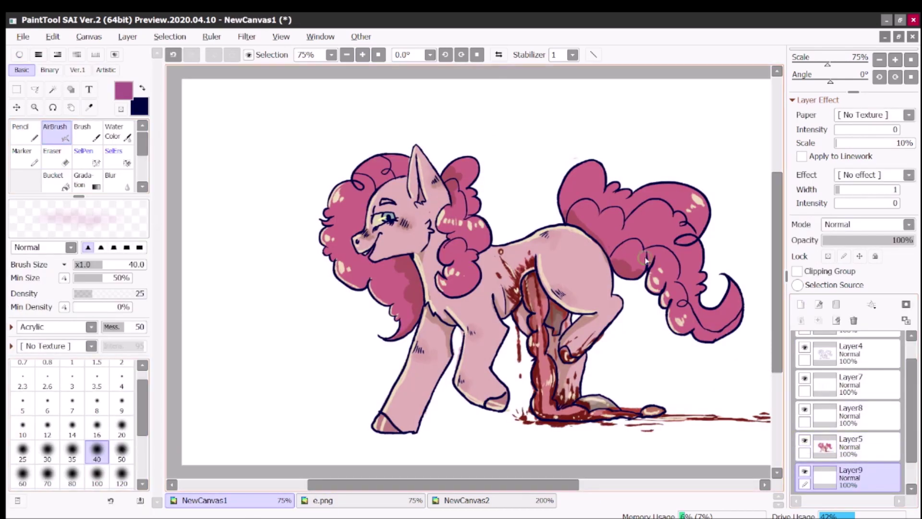
{"action": "key", "text": "ctrl+z"}
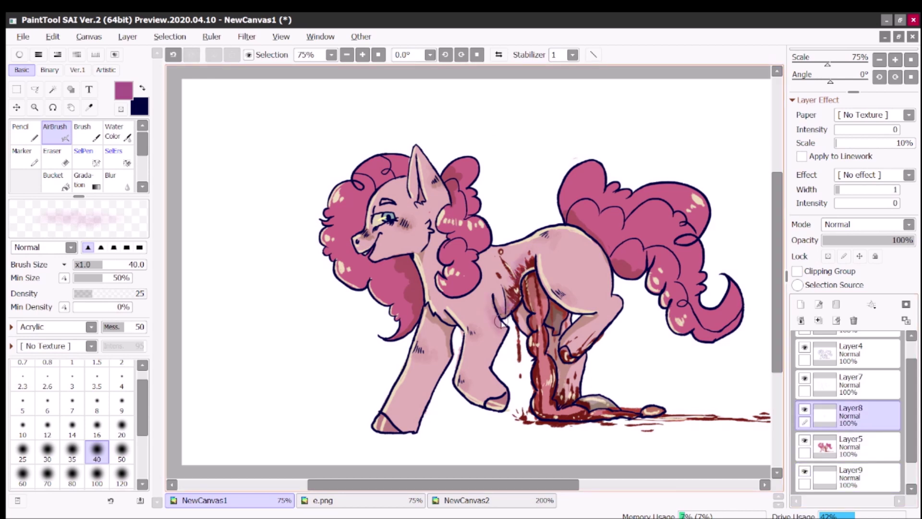
{"action": "left_click", "coordinate": [72, 425]}
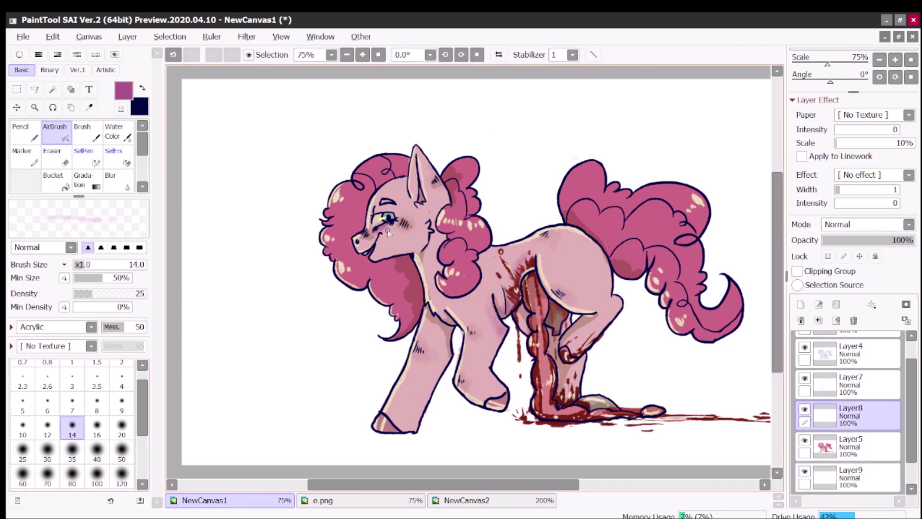
Step: Clear the extra layers Layer8 and Layer9 out of the layer stack
{"action": "left_click", "coordinate": [854, 321]}
{"action": "scroll", "coordinate": [817, 401], "scroll_direction": "up", "scroll_amount": 3}
{"action": "left_click", "coordinate": [850, 445]}
{"action": "left_click", "coordinate": [853, 321]}
{"action": "left_click", "coordinate": [851, 385]}
{"action": "left_click", "coordinate": [853, 320]}
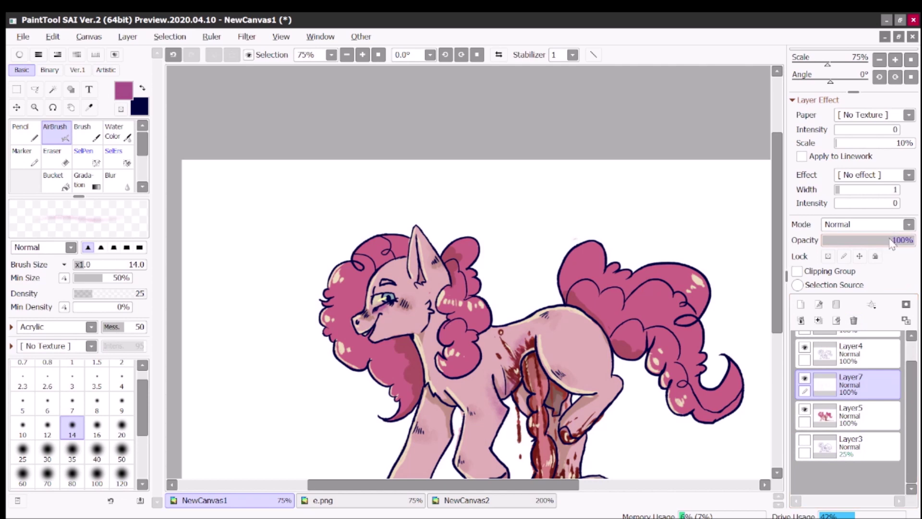
Step: Paint reddish bruises on the cheek, ear, forelegs, back and haunch on a layer above the body colours with a 35 px Water Color brush
{"action": "scroll", "coordinate": [775, 295], "scroll_direction": "down", "scroll_amount": 3}
{"action": "left_click", "coordinate": [801, 304]}
{"action": "left_click", "coordinate": [20, 54]}
{"action": "left_click", "coordinate": [114, 255]}
{"action": "left_click", "coordinate": [487, 236], "text": "alt"}
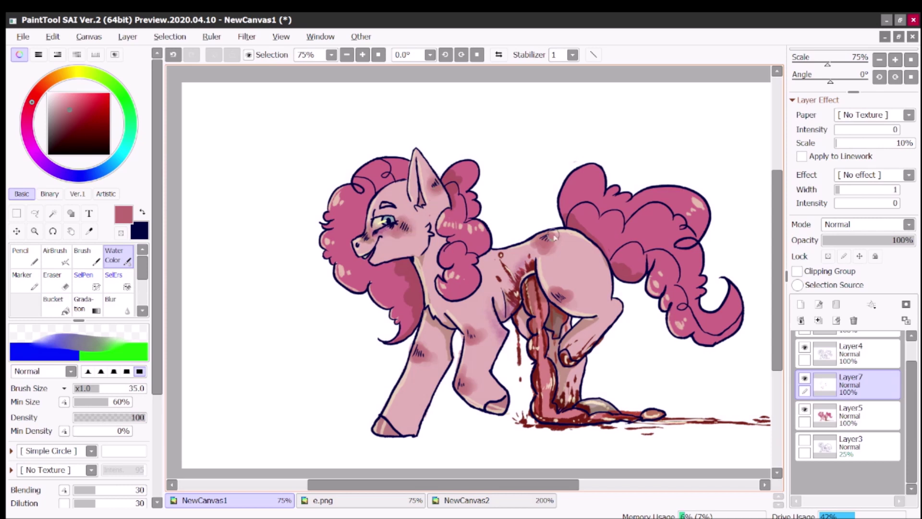
Step: Dot pale yellow marks on the cheek beside the eye with a 7 px pencil and merge the layer into the body colours
{"action": "left_click", "coordinate": [405, 224], "text": "alt"}
{"action": "left_click", "coordinate": [19, 54]}
{"action": "left_click", "coordinate": [20, 127]}
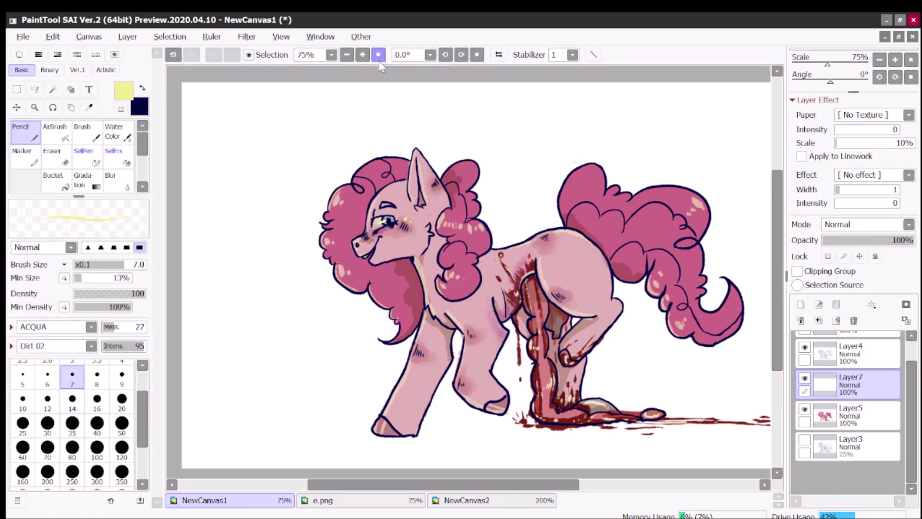
{"action": "scroll", "coordinate": [394, 66], "scroll_direction": "down", "scroll_amount": 2}
{"action": "left_click", "coordinate": [854, 321]}
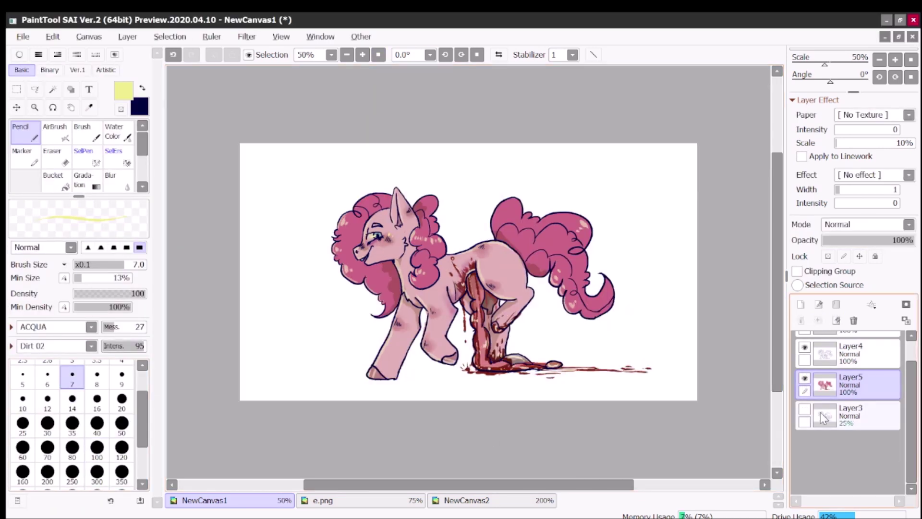
Step: Delete the hidden sketch layer, and select the area around the pony on the line-art layer with the Magic Wand
{"action": "left_click", "coordinate": [851, 354]}
{"action": "left_click", "coordinate": [34, 90]}
{"action": "left_click", "coordinate": [53, 89]}
{"action": "left_click", "coordinate": [518, 301]}
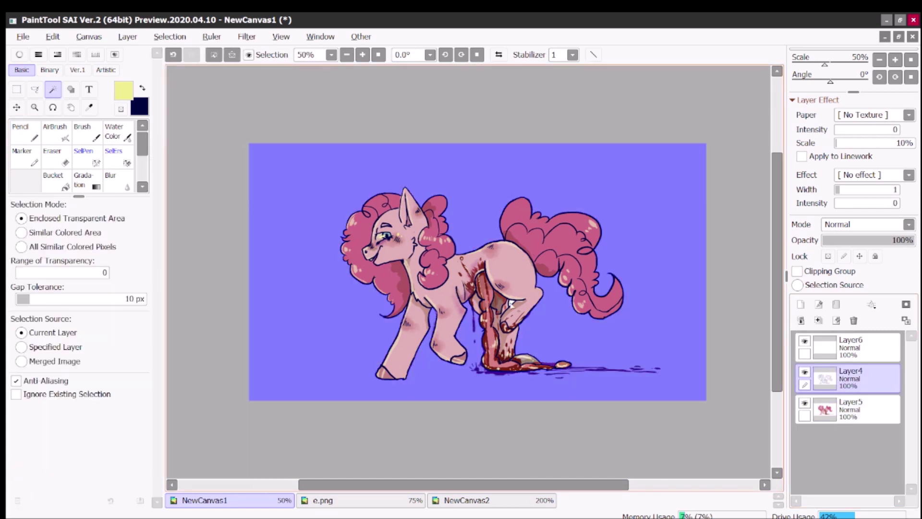
Step: Expand the selection around the pony over the outlines, invert it and deselect
{"action": "key", "text": "h"}
{"action": "key", "text": "h"}
{"action": "key", "text": "h"}
{"action": "key", "text": "h"}
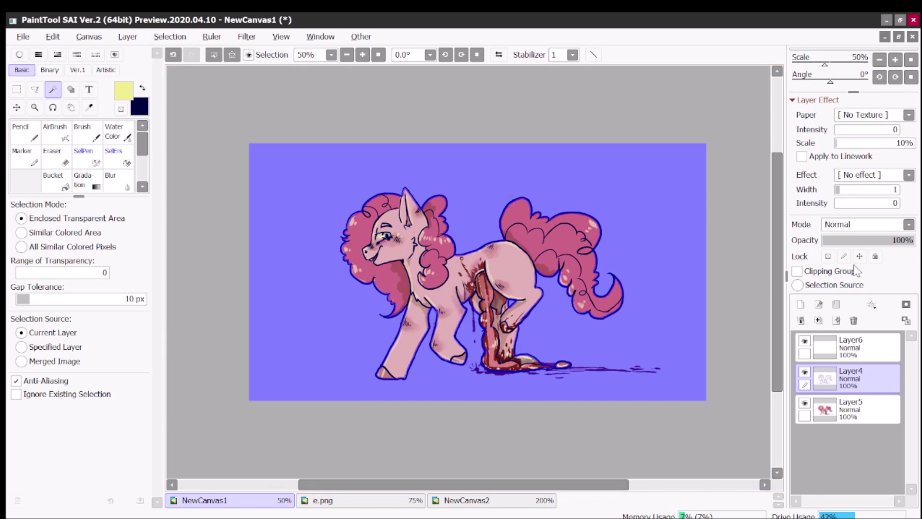
{"action": "key", "text": "ctrl+i"}
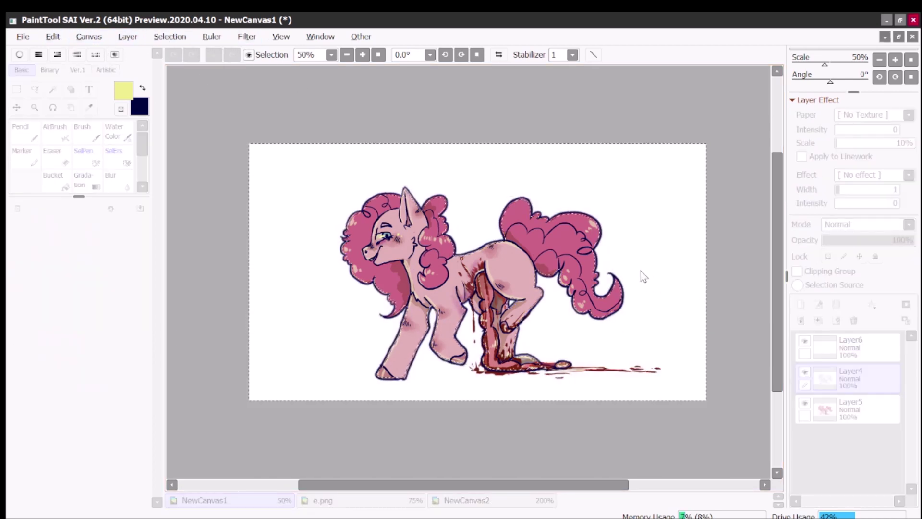
{"action": "key", "text": "ctrl+d"}
{"action": "scroll", "coordinate": [230, 97], "scroll_direction": "up", "scroll_amount": 1}
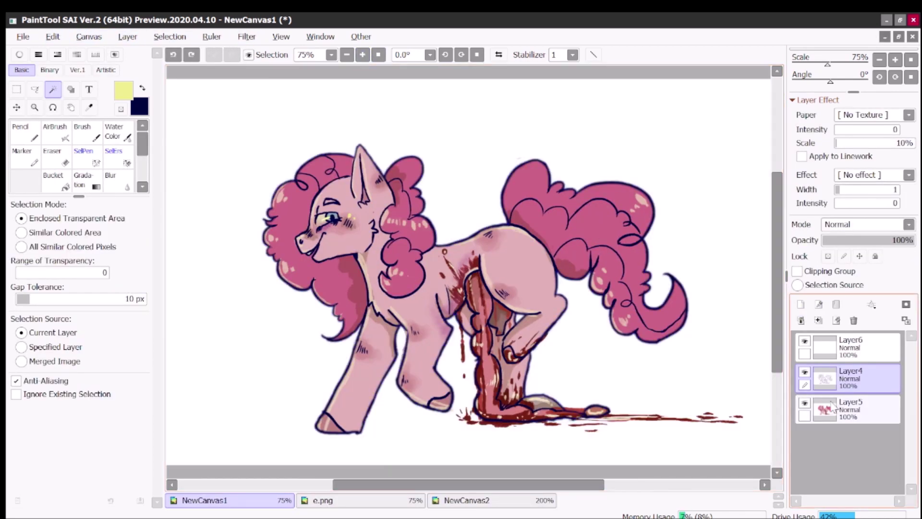
Step: Merge all the layers into one and enlarge the pony on the canvas
{"action": "key", "text": "ctrl+shift+e"}
{"action": "scroll", "coordinate": [469, 267], "scroll_direction": "down", "scroll_amount": 1}
{"action": "key", "text": "ctrl+t"}
{"action": "key", "text": "Return"}
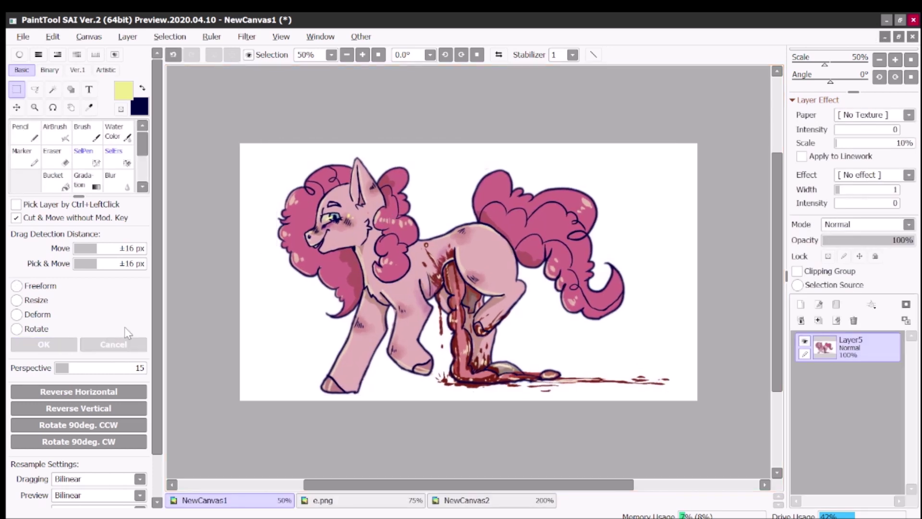
Step: Add a layer beneath the pony and fill it with pale yellow as the background
{"action": "left_click", "coordinate": [53, 178]}
{"action": "key", "text": "ctrl+shift+n"}
{"action": "left_click", "coordinate": [363, 283]}
Step: Nudge the pony layer to the right so the drawing sits centred on the canvas
{"action": "key", "text": "Right"}
{"action": "key", "text": "Right"}
{"action": "key", "text": "Right"}
{"action": "key", "text": "Right"}
{"action": "key", "text": "Right"}
{"action": "key", "text": "Right"}
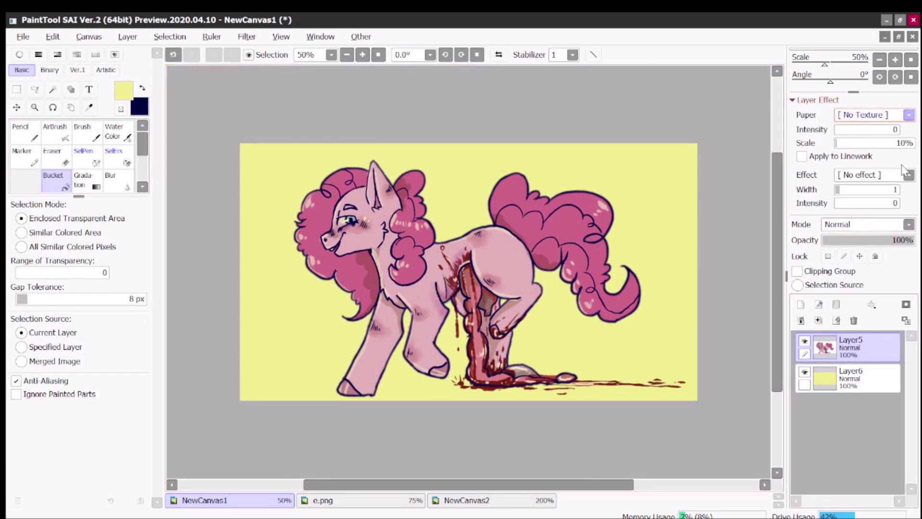
Step: Merge the pony layer down into the yellow background layer
{"action": "key", "text": "ctrl+e"}
{"action": "key", "text": "ctrl+shift+n"}
{"action": "key", "text": "ctrl+e"}
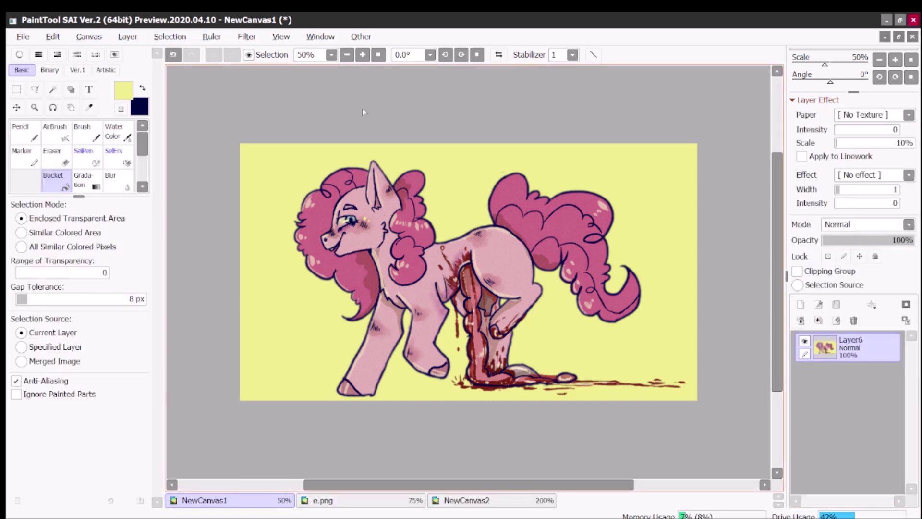
{"action": "key", "text": "ctrl+plus"}
{"action": "key", "text": "ctrl+shift+n"}
{"action": "key", "text": "n"}
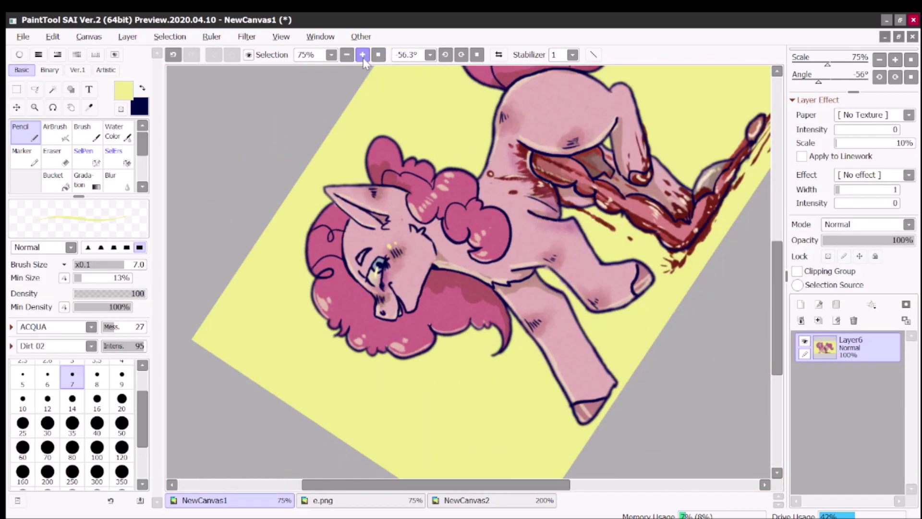
{"action": "left_click", "coordinate": [362, 54]}
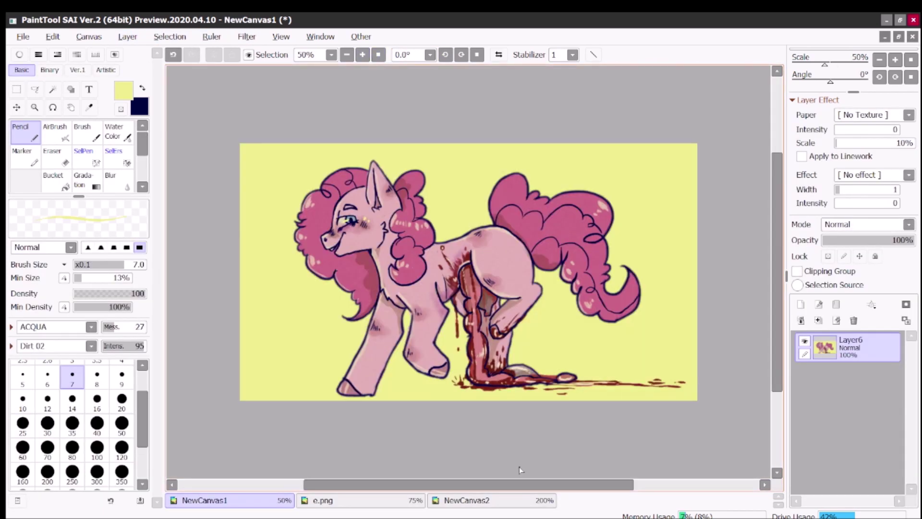